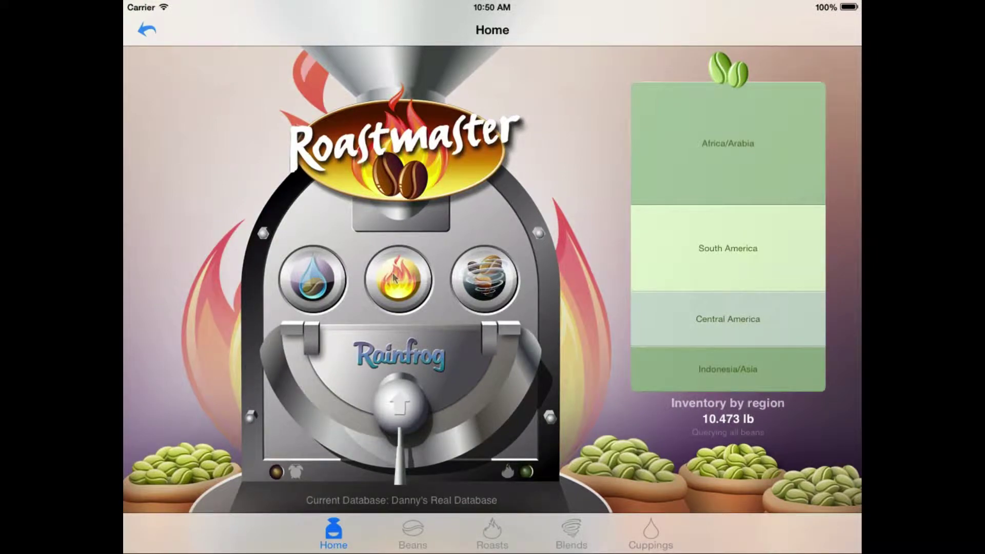
# Advance to the next past Yirgacheff roast on the current roast's graph.
pyautogui.click(393, 278)
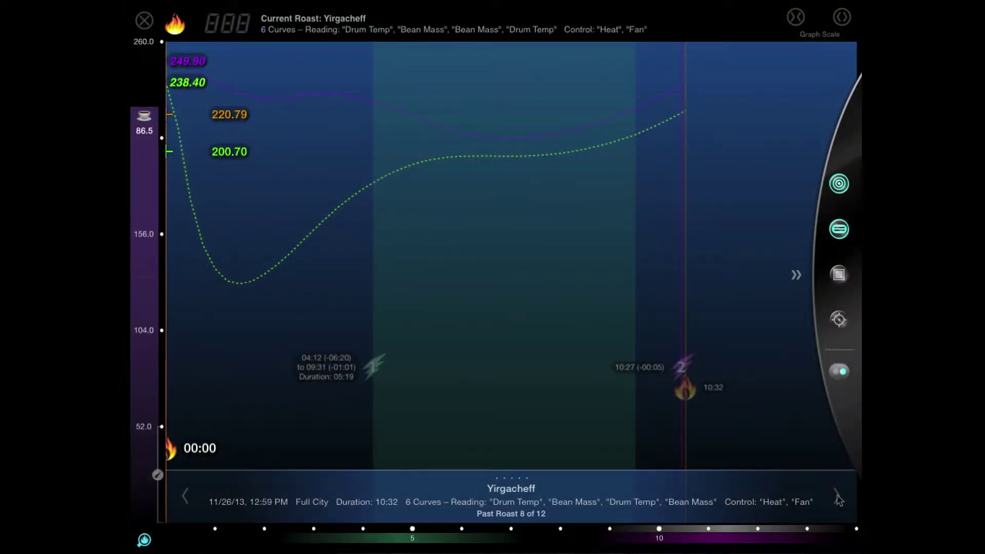
pyautogui.click(836, 497)
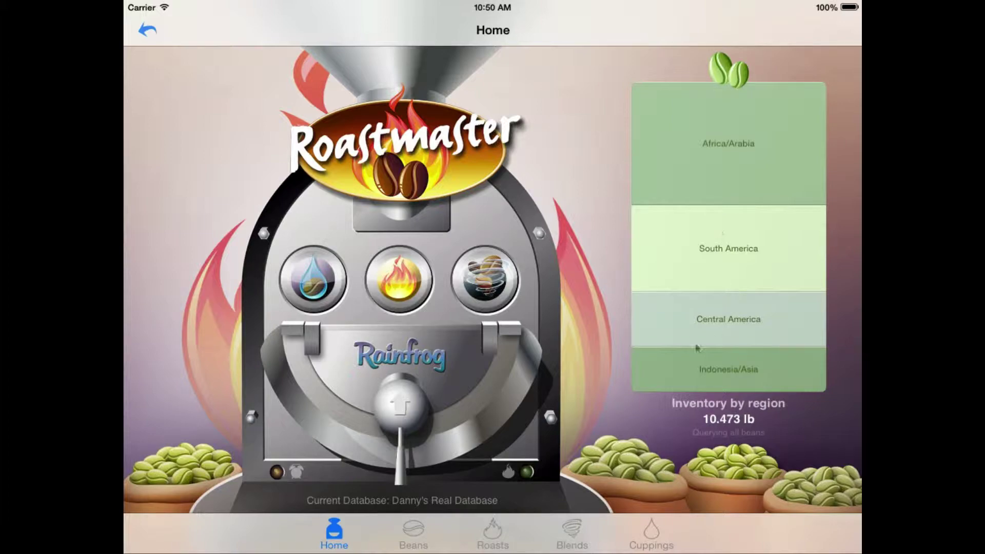
# Start a new roast and add Yirgacheff as its roasted item with a weight of 227 g.
pyautogui.click(395, 278)
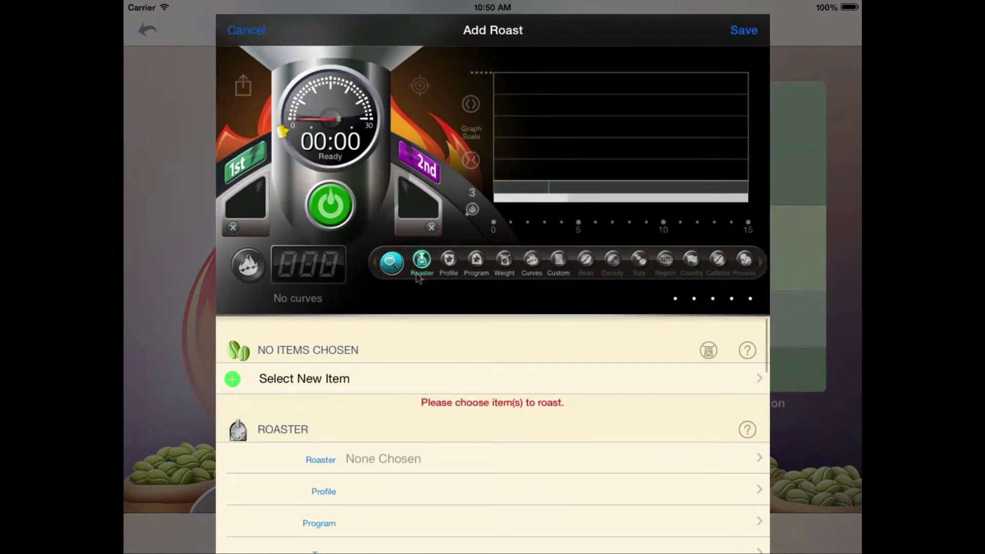
pyautogui.click(307, 379)
pyautogui.click(429, 173)
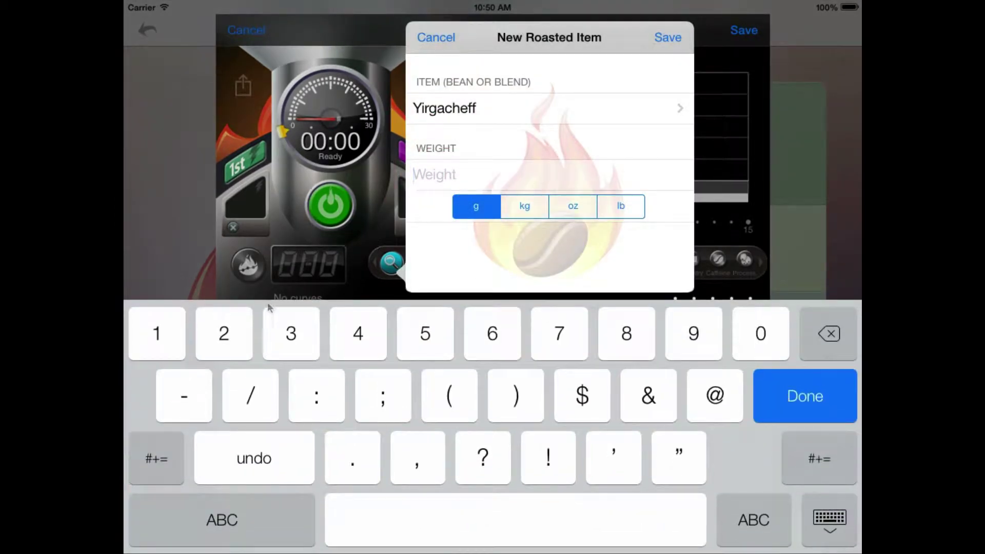
pyautogui.write('227')
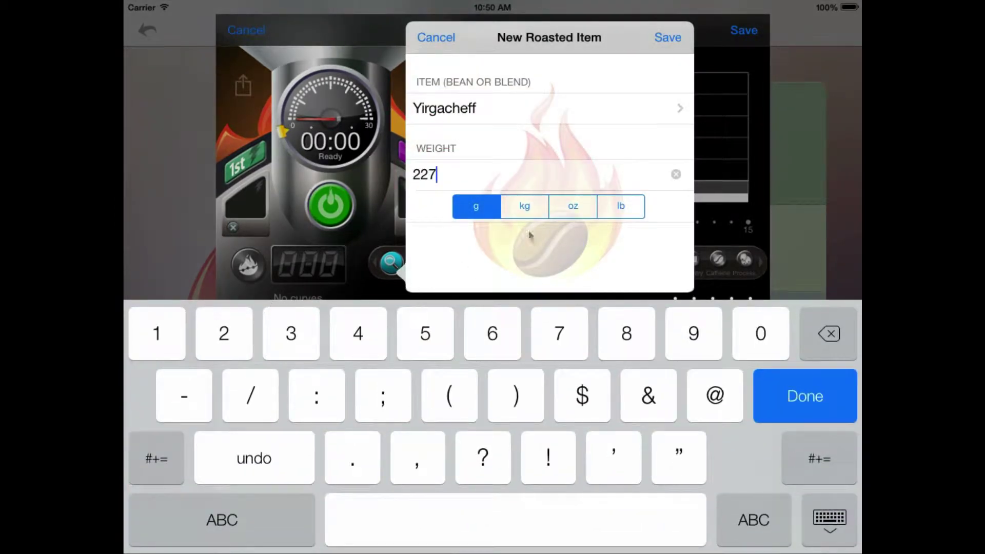
pyautogui.click(674, 35)
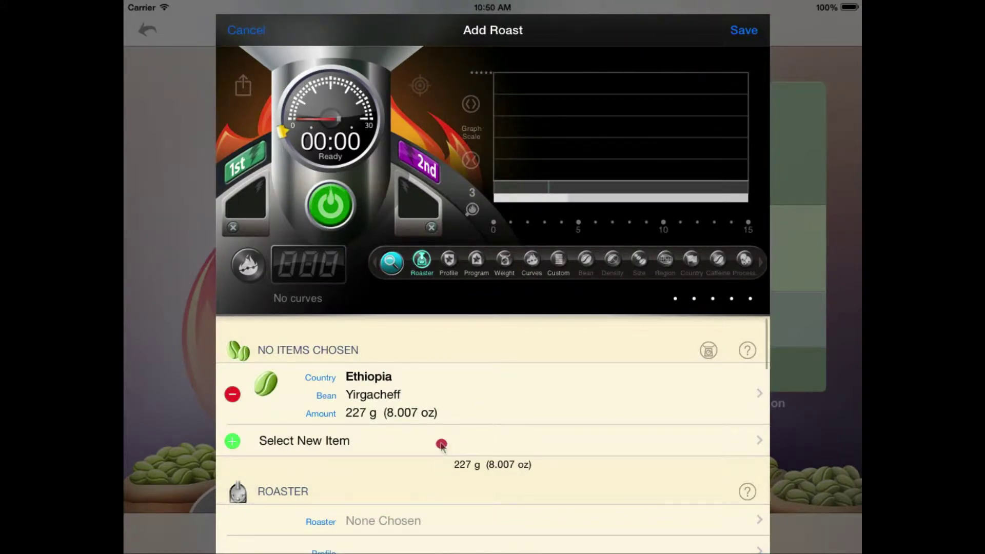
# Assign the Quest M3 roaster and the November Phidgets profile to the new roast, and save it.
pyautogui.moveTo(442, 445); pyautogui.dragTo(436, 330)
pyautogui.click(418, 390)
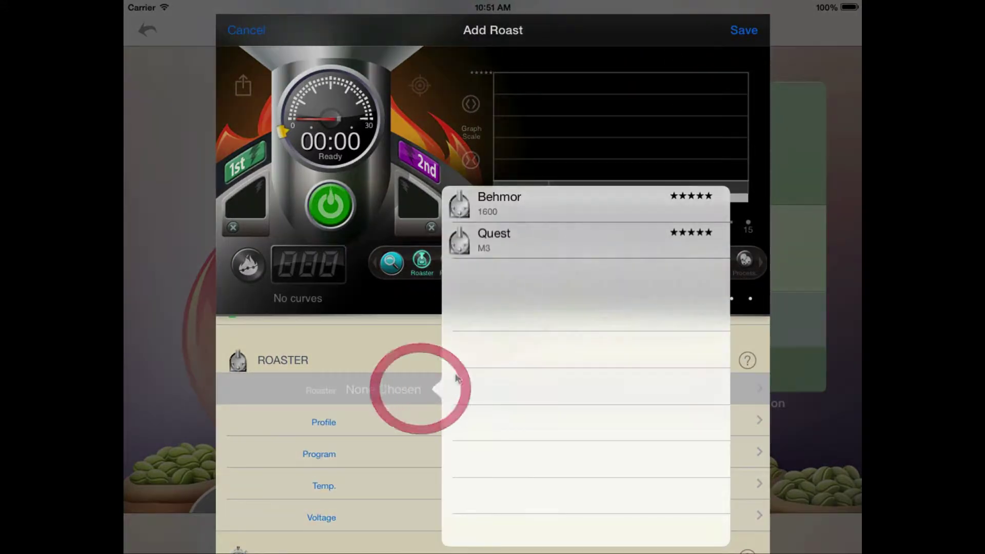
pyautogui.click(518, 239)
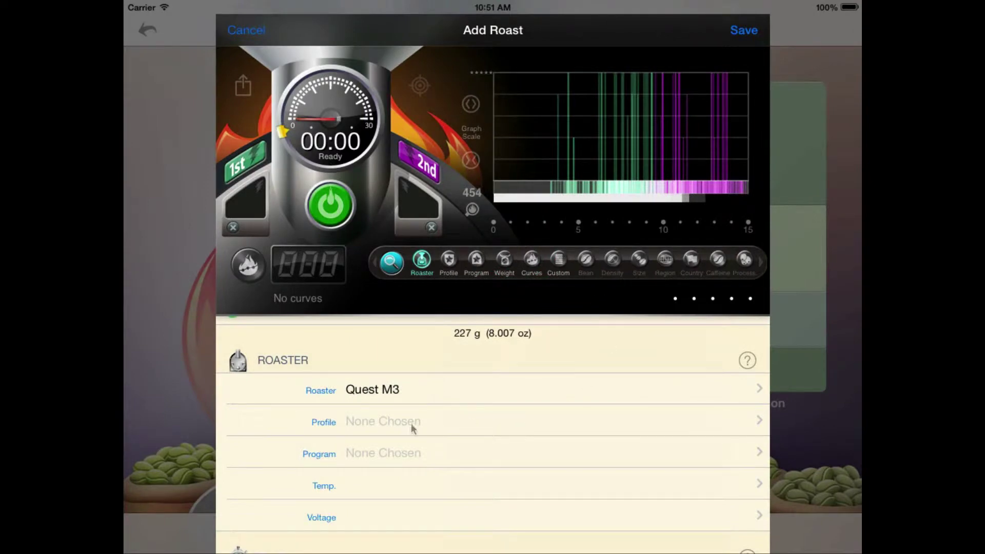
pyautogui.click(414, 428)
pyautogui.click(561, 251)
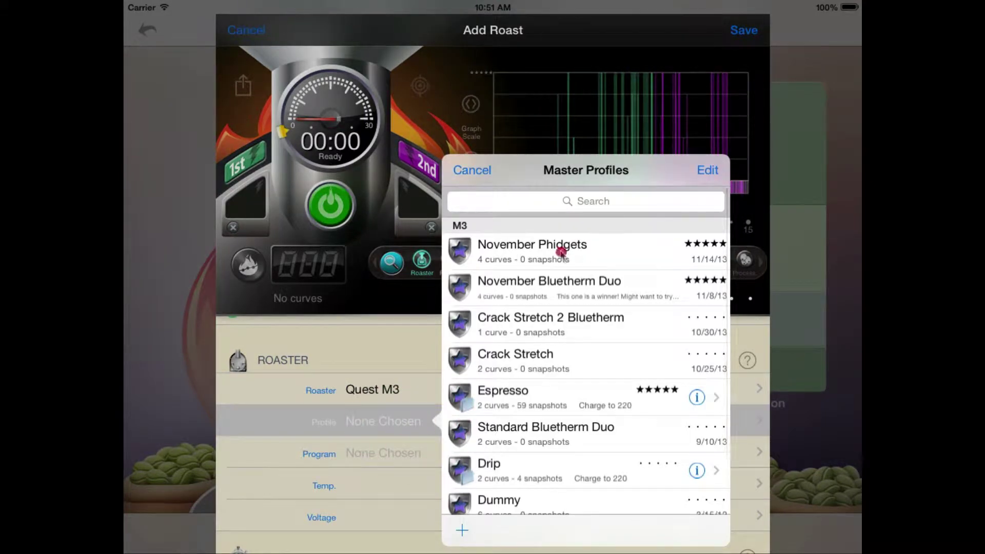
pyautogui.click(743, 32)
# Examine the past roast's Bean Mass curve at the 03:30, 04:15 and 05:15 nodes, as well as its Drum Temp curve.
pyautogui.moveTo(457, 460); pyautogui.dragTo(471, 358)
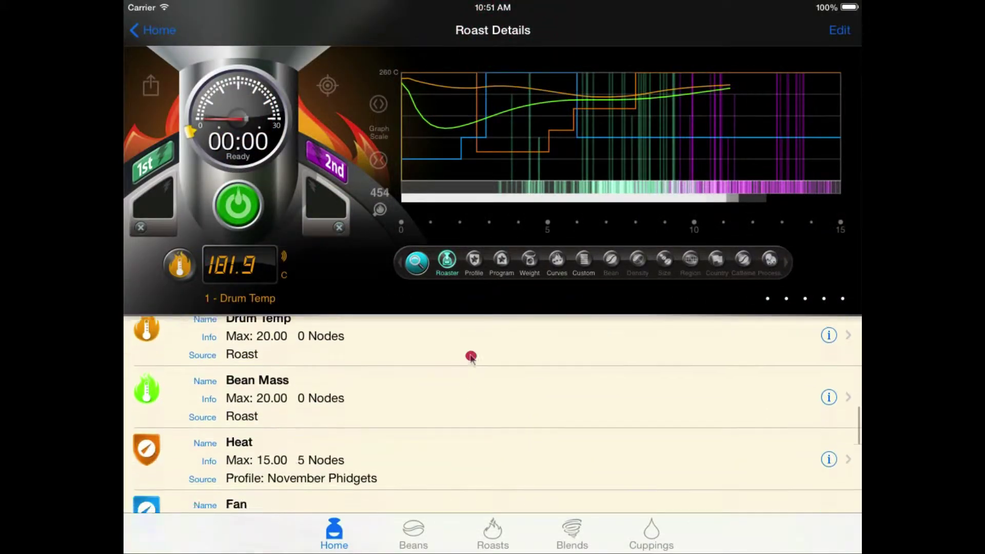
pyautogui.click(483, 257)
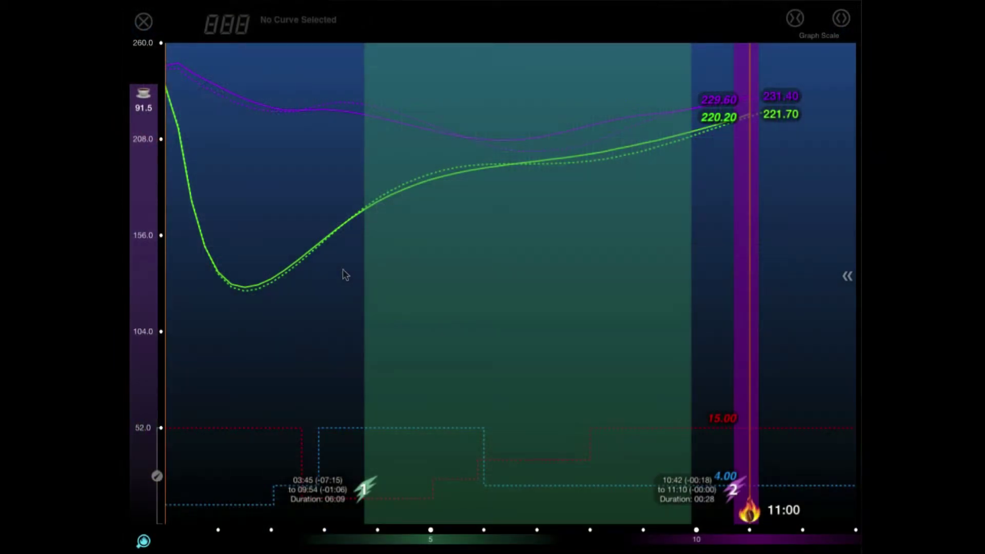
pyautogui.click(345, 274)
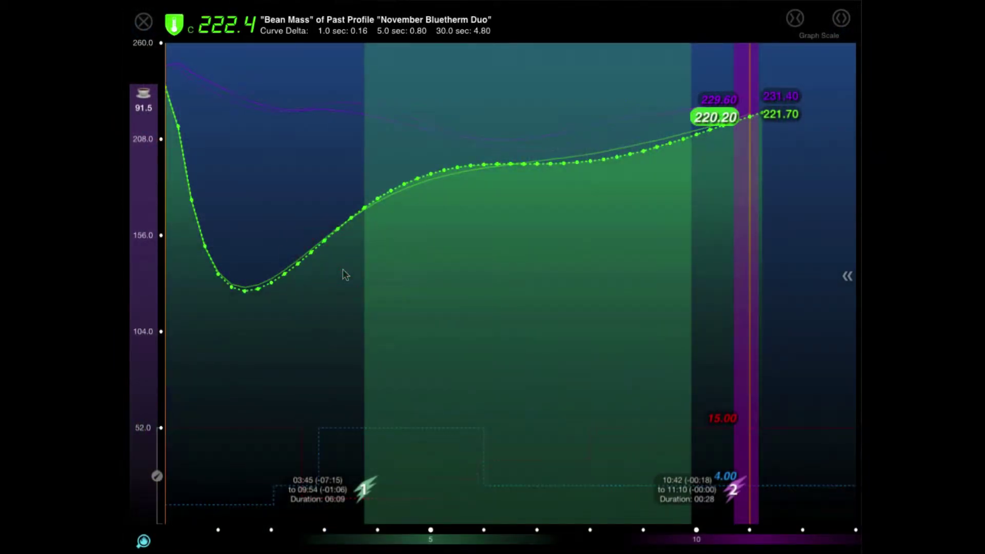
pyautogui.click(343, 272)
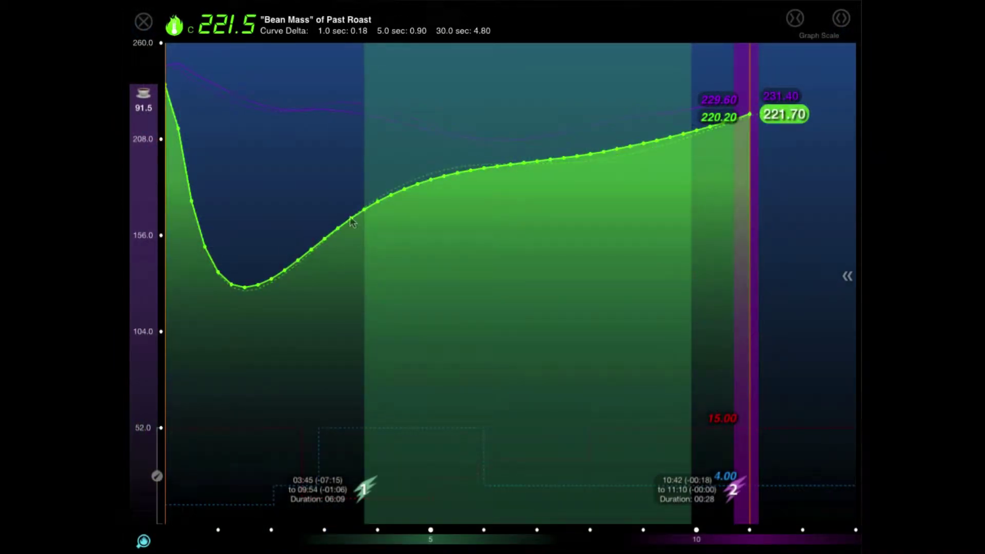
pyautogui.click(351, 220)
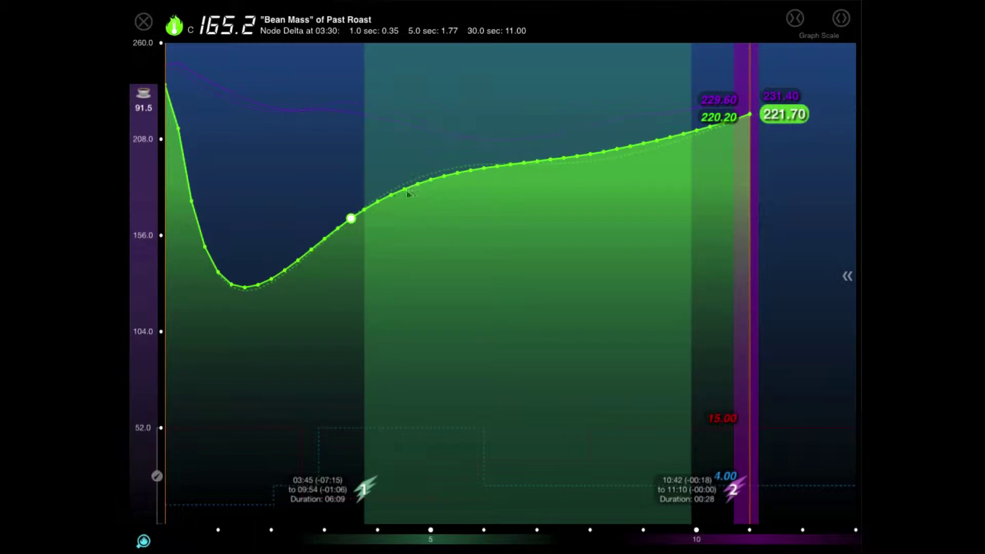
pyautogui.click(391, 195)
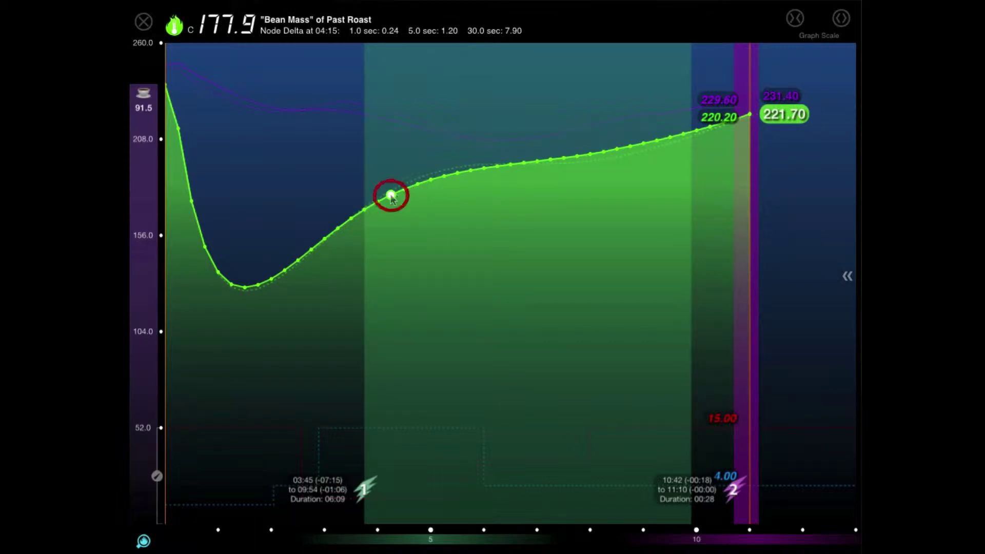
pyautogui.click(444, 178)
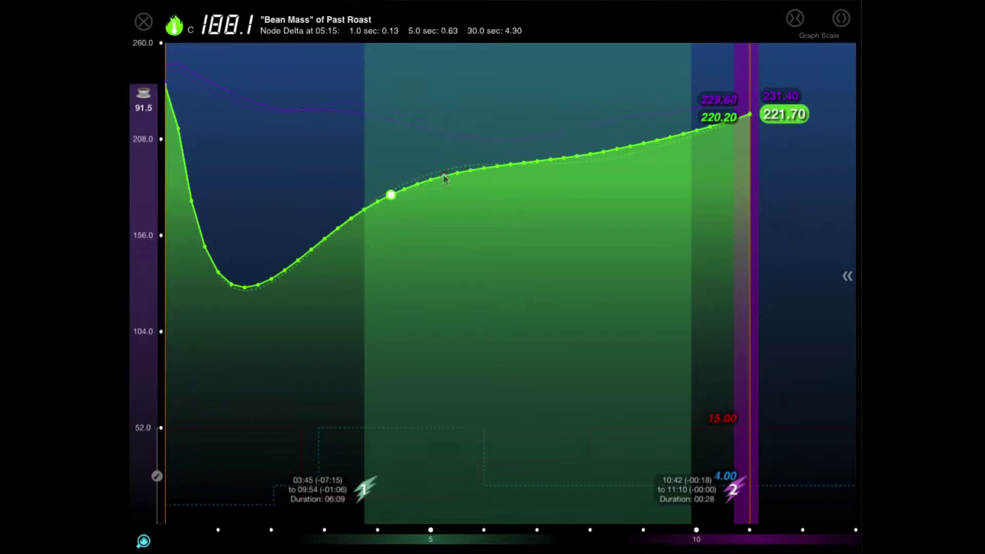
pyautogui.click(324, 141)
pyautogui.click(325, 141)
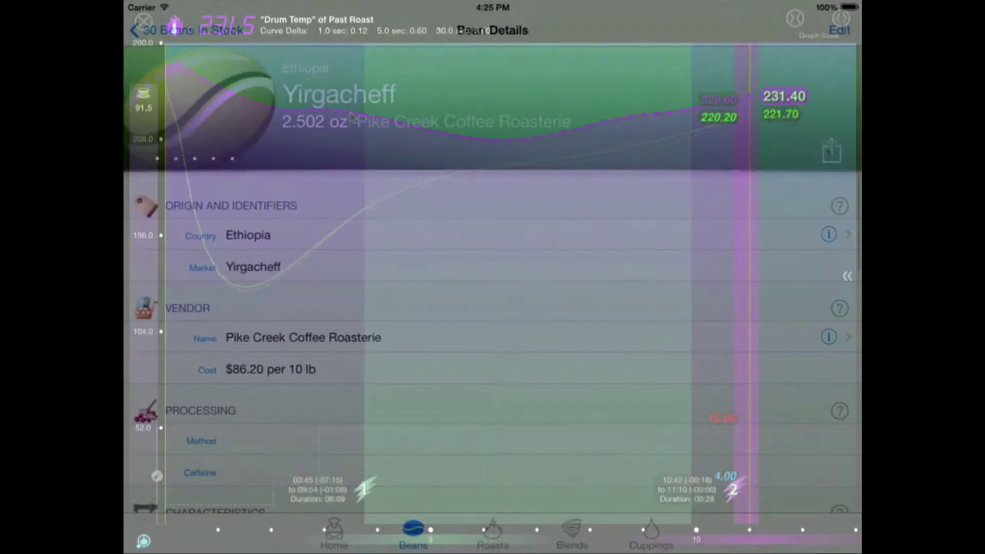
# Start a roast analysis for the Yirgacheff bean from its bean details.
pyautogui.click(832, 150)
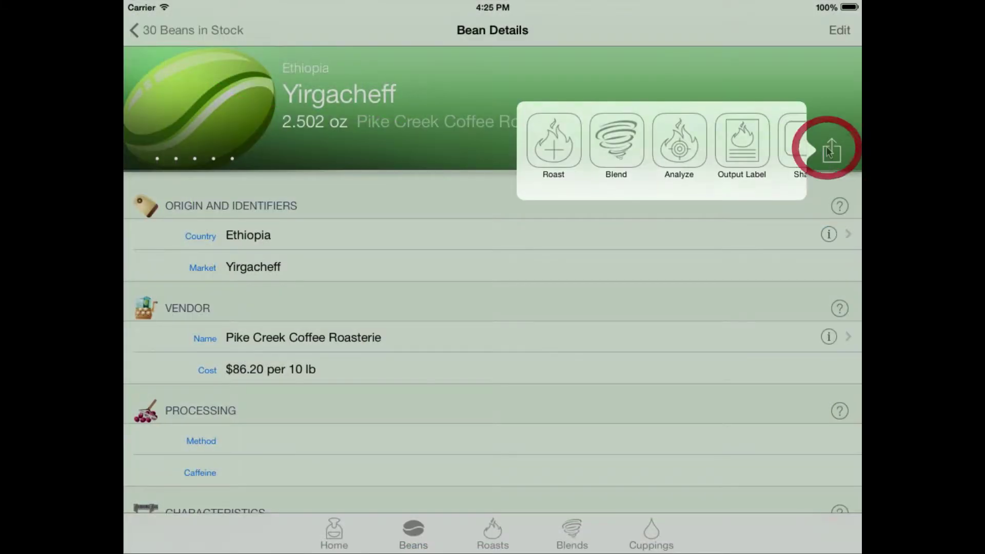
pyautogui.click(680, 152)
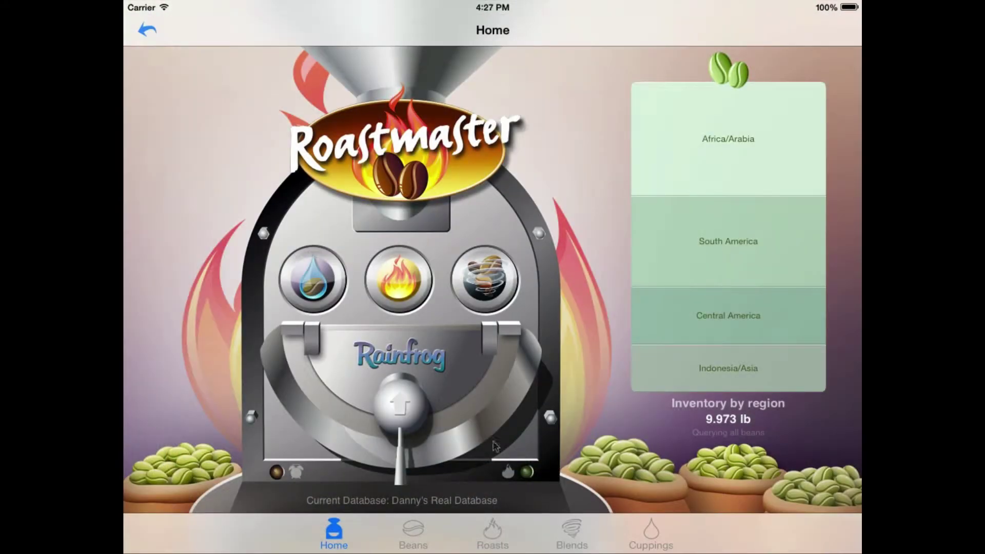
# From the home screen's actions, choose recent roasts as the source.
pyautogui.click(405, 409)
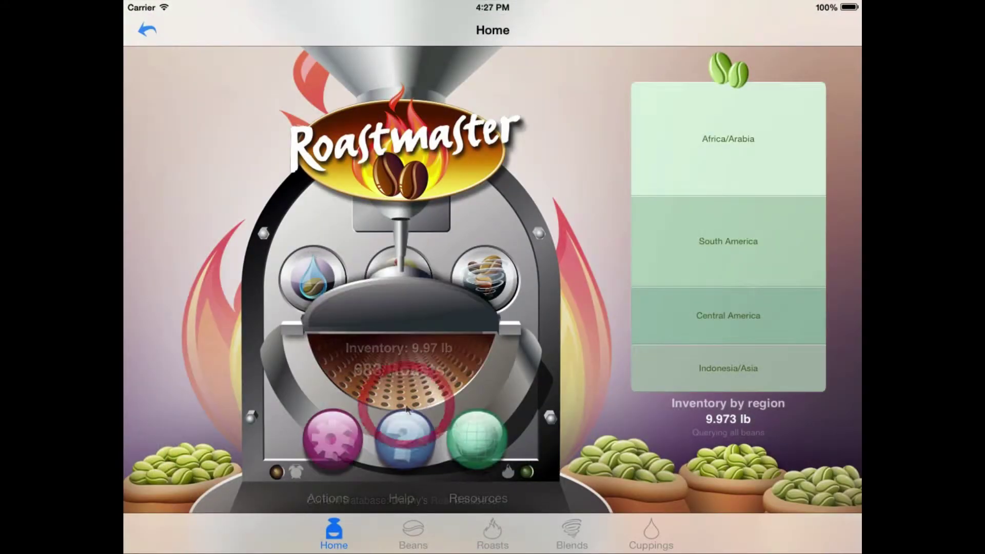
pyautogui.click(332, 447)
pyautogui.click(463, 322)
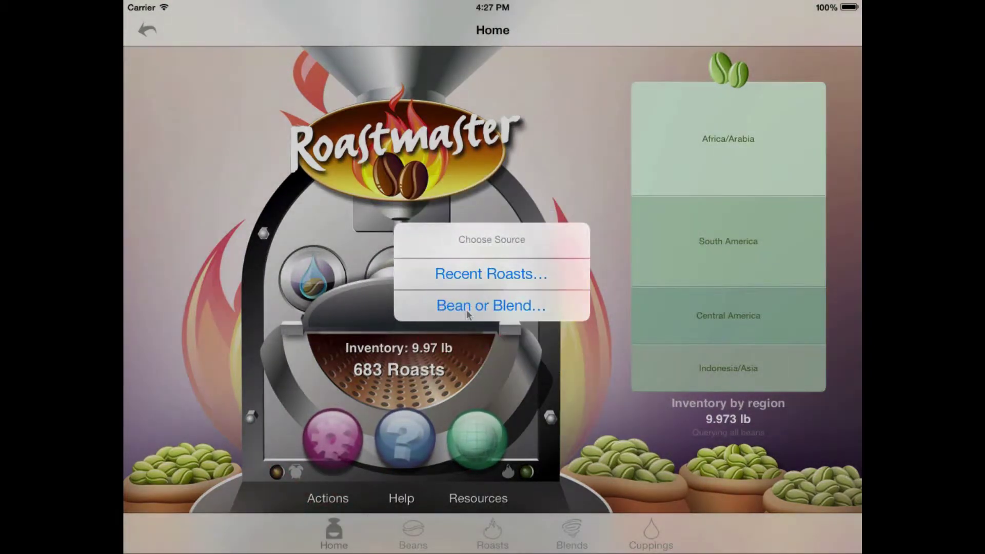
pyautogui.click(468, 277)
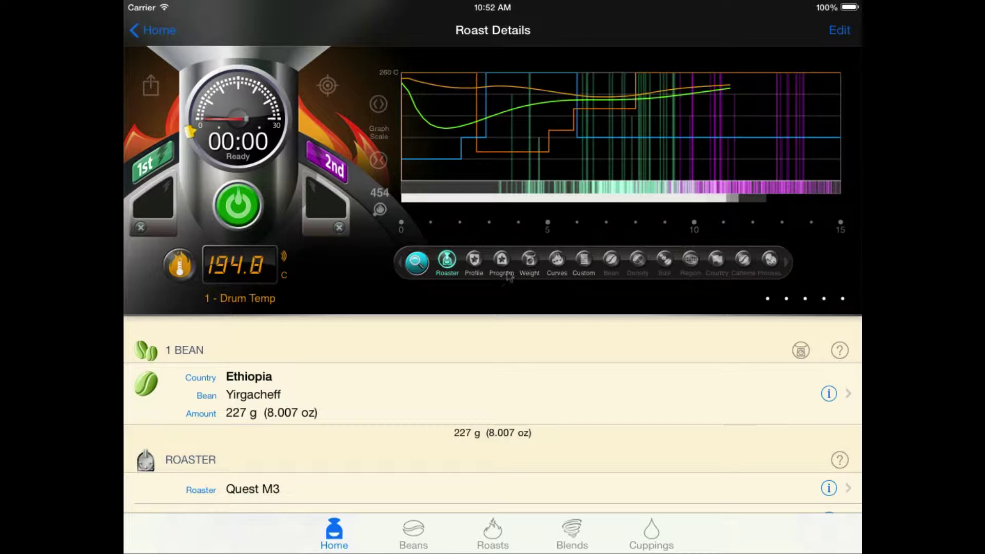
# Filter the past roasts by bean and weight in addition to roaster, and open the full graph targeting past roast curves.
pyautogui.click(611, 260)
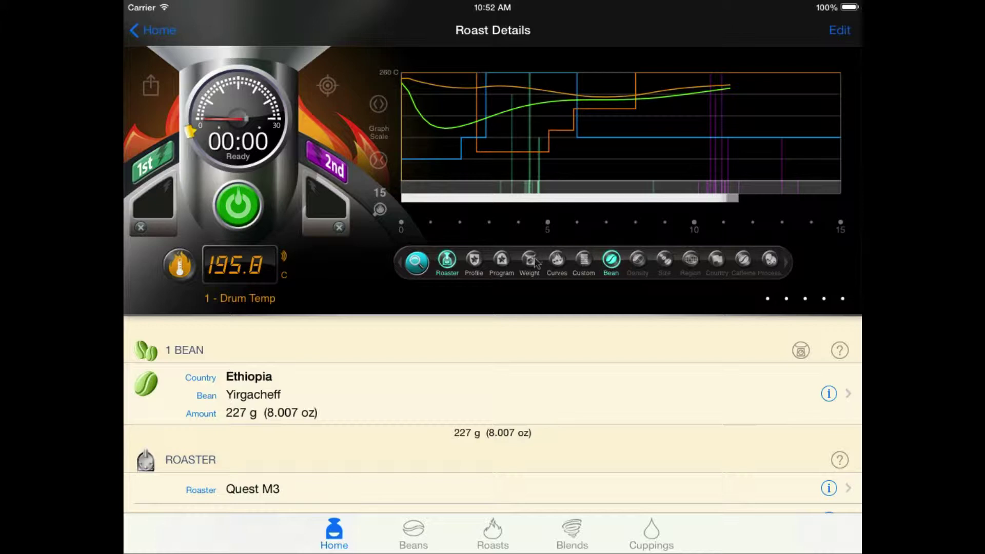
pyautogui.click(529, 260)
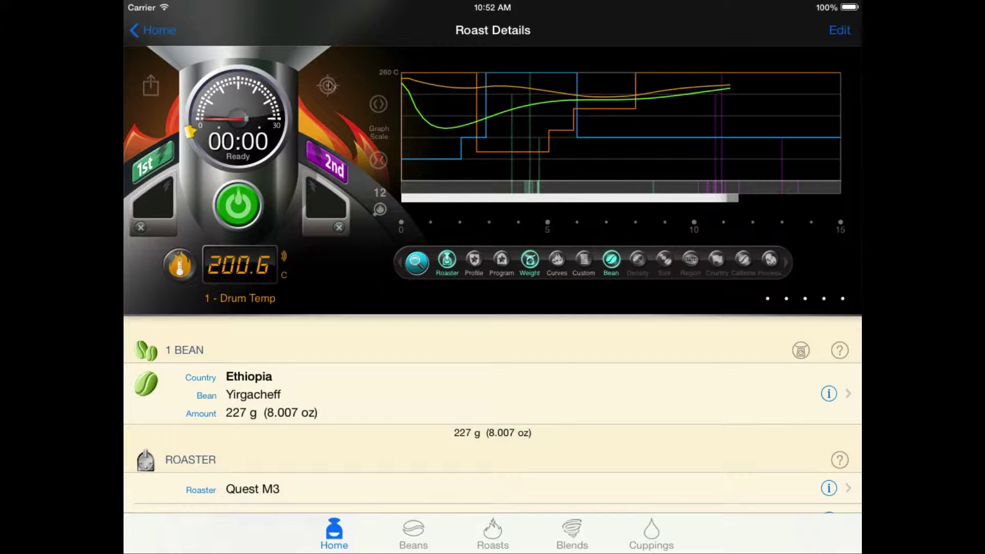
pyautogui.click(327, 86)
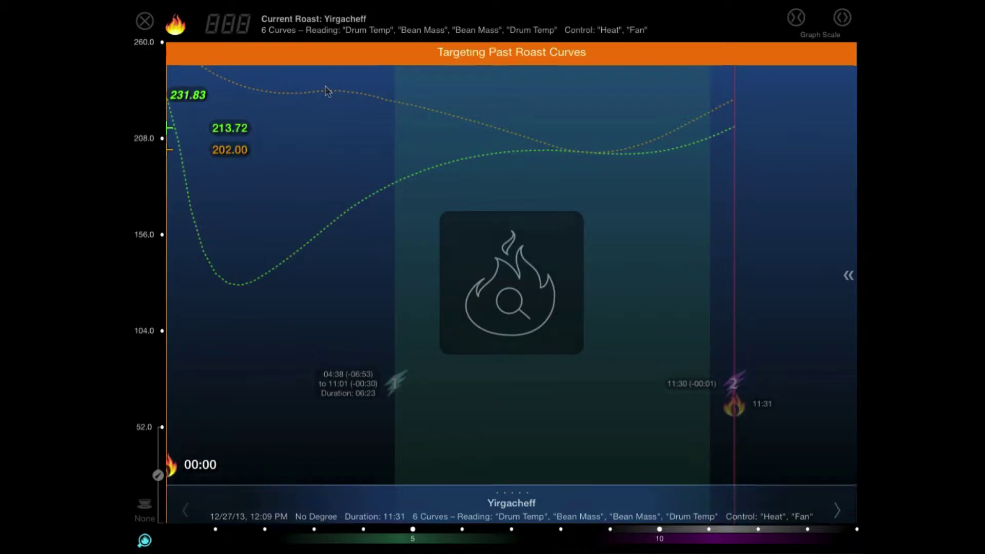
# Browse the past Yirgacheff roasts up to number 9 and cycle targeting through off, all curves and past roast curves.
pyautogui.click(568, 531)
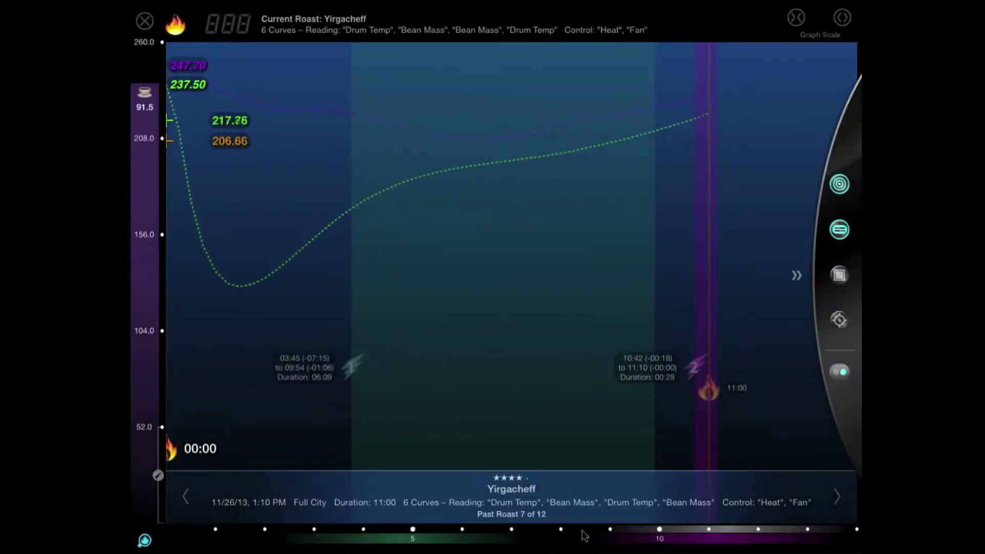
pyautogui.click(617, 530)
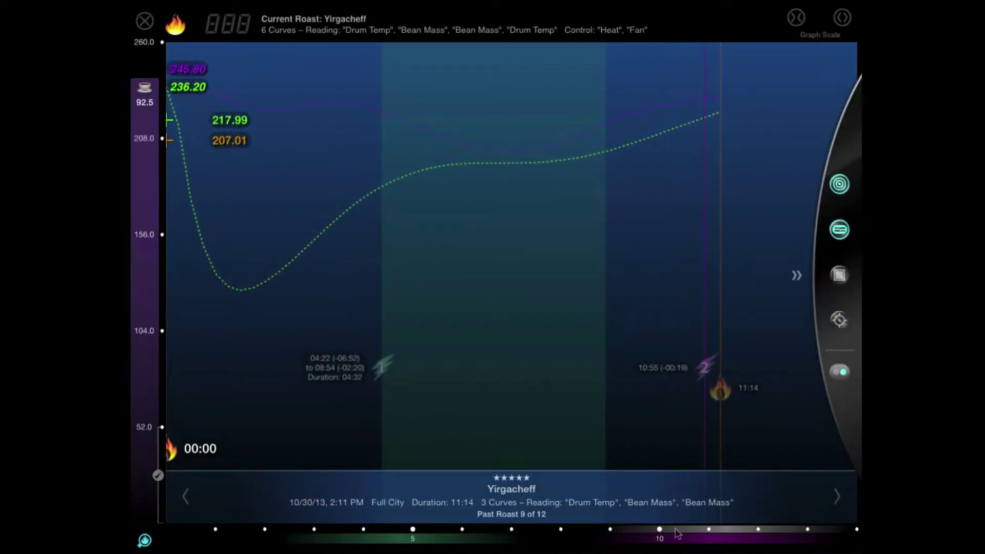
pyautogui.click(839, 185)
pyautogui.click(838, 186)
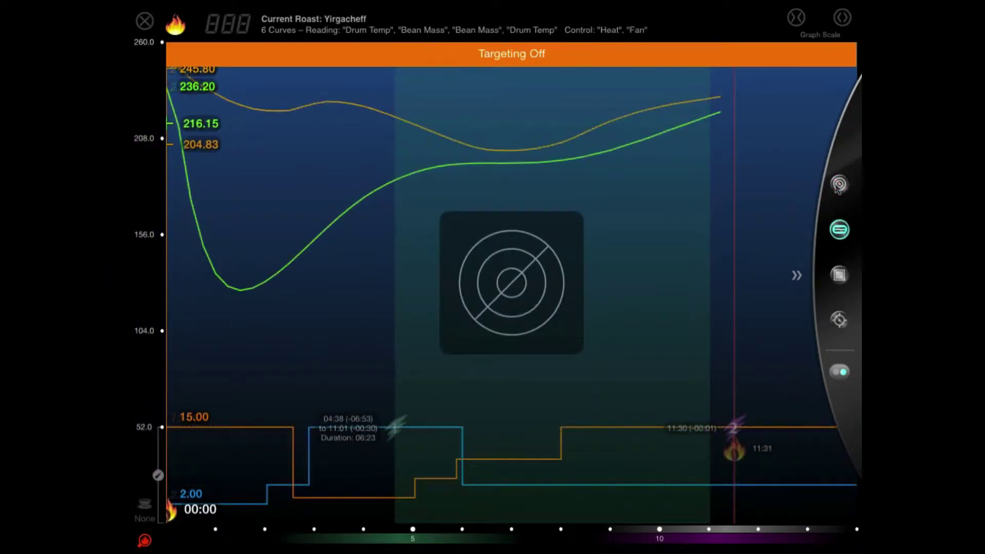
pyautogui.click(838, 185)
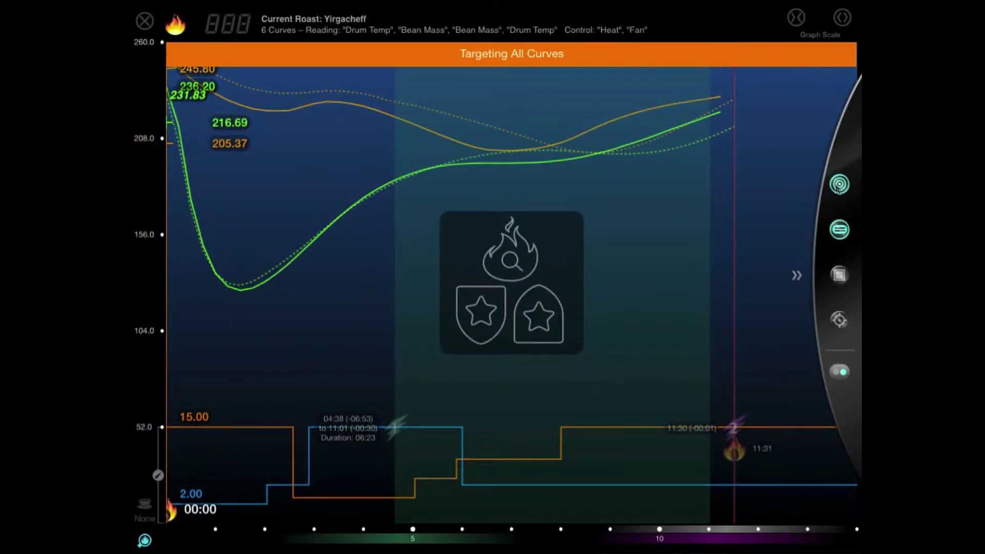
pyautogui.click(839, 185)
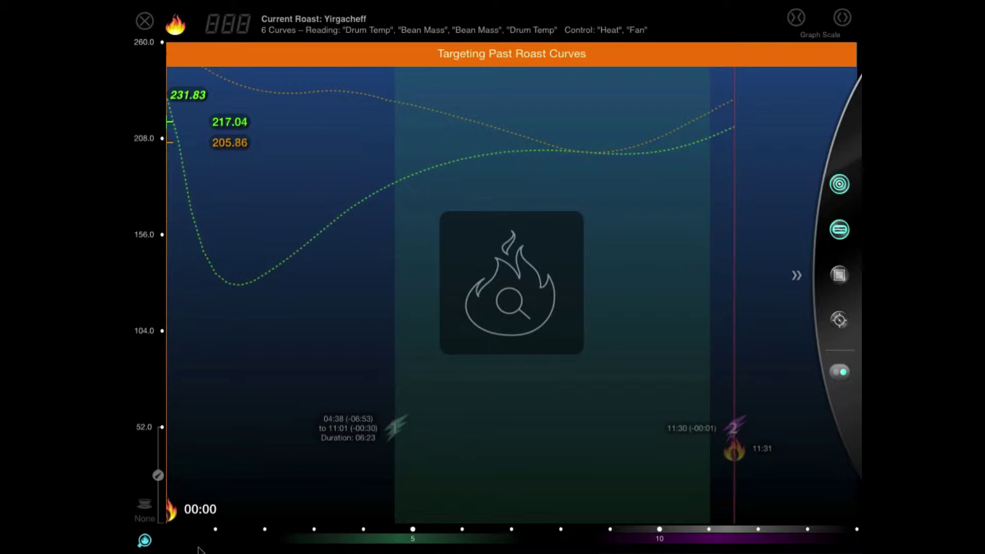
# Scrub through the past Yirgacheff roasts and target the one lasting 11:14.
pyautogui.click(296, 537)
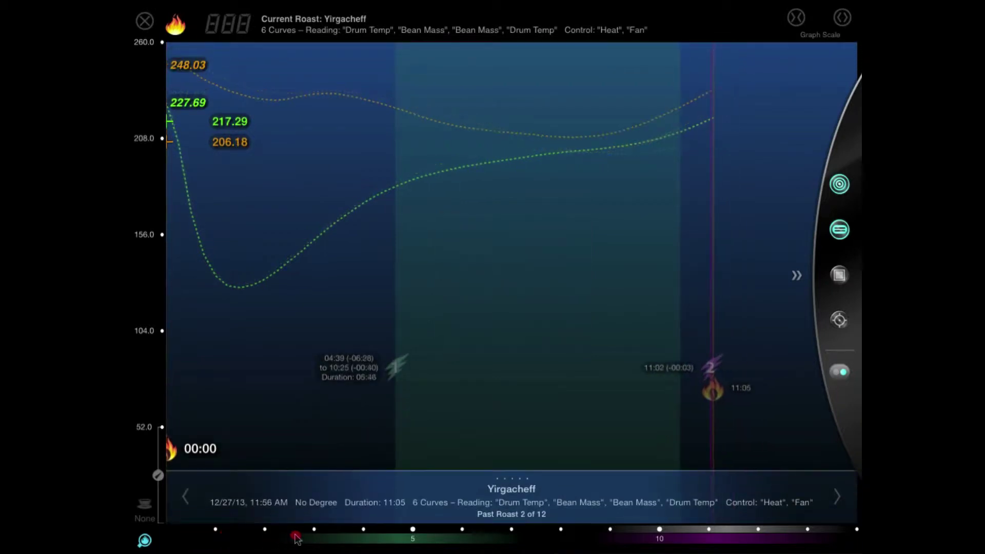
pyautogui.moveTo(295, 537); pyautogui.dragTo(568, 533)
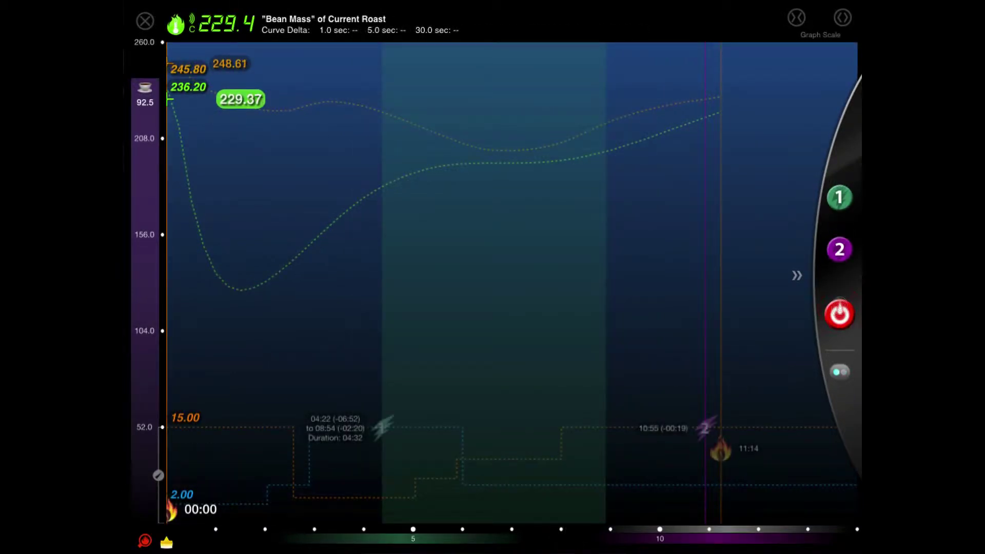
# Create a node with level 208 and automatic time in the running roast's Bean Mass curve.
pyautogui.click(838, 199)
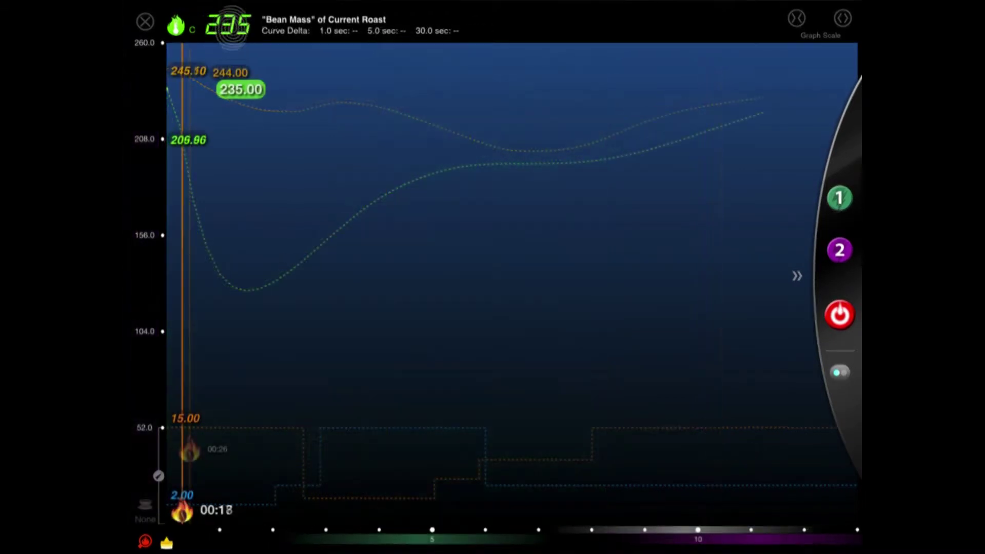
pyautogui.click(228, 25)
pyautogui.click(312, 167)
pyautogui.click(318, 290)
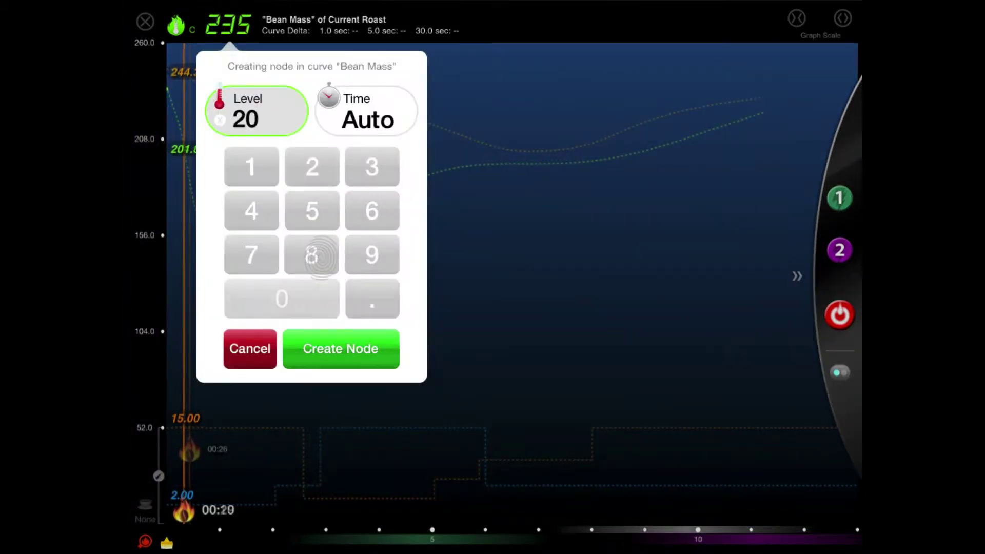
pyautogui.click(312, 254)
pyautogui.click(341, 349)
pyautogui.click(173, 187)
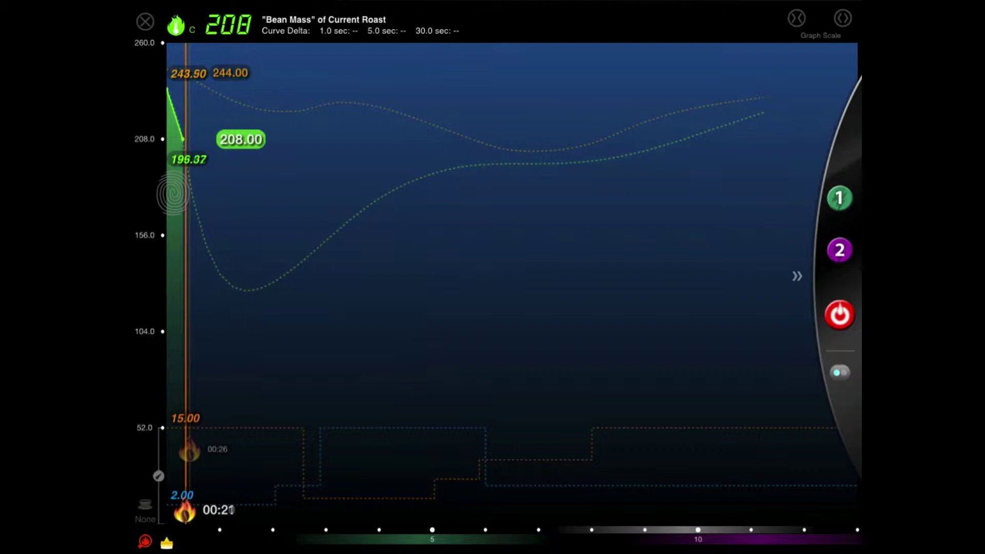
# Examine the full roast graph by selecting the past profile's Fan curve and the past roast's Bean Mass curve, comparing them with the targets.
pyautogui.click(174, 187)
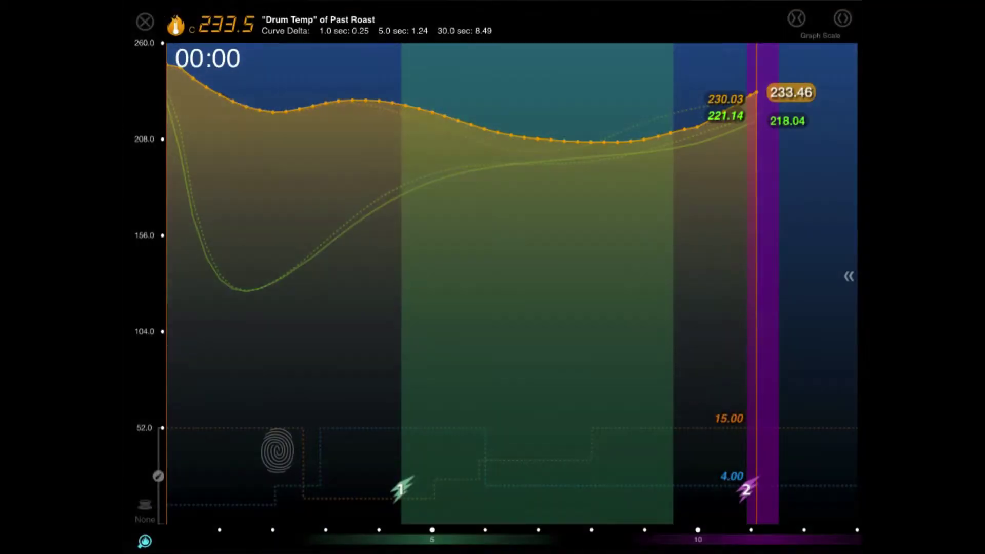
pyautogui.click(277, 450)
pyautogui.click(353, 450)
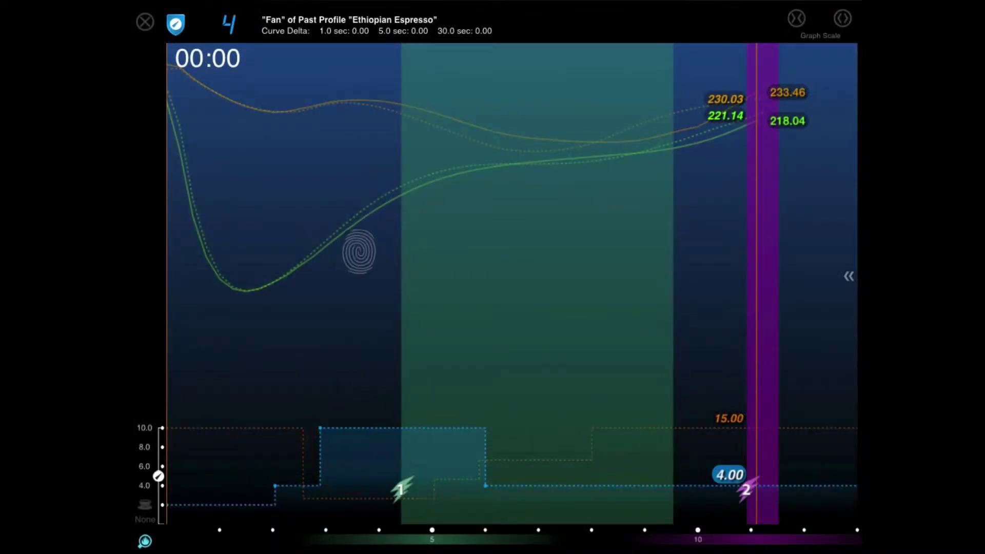
pyautogui.click(359, 251)
pyautogui.moveTo(365, 220); pyautogui.dragTo(217, 142)
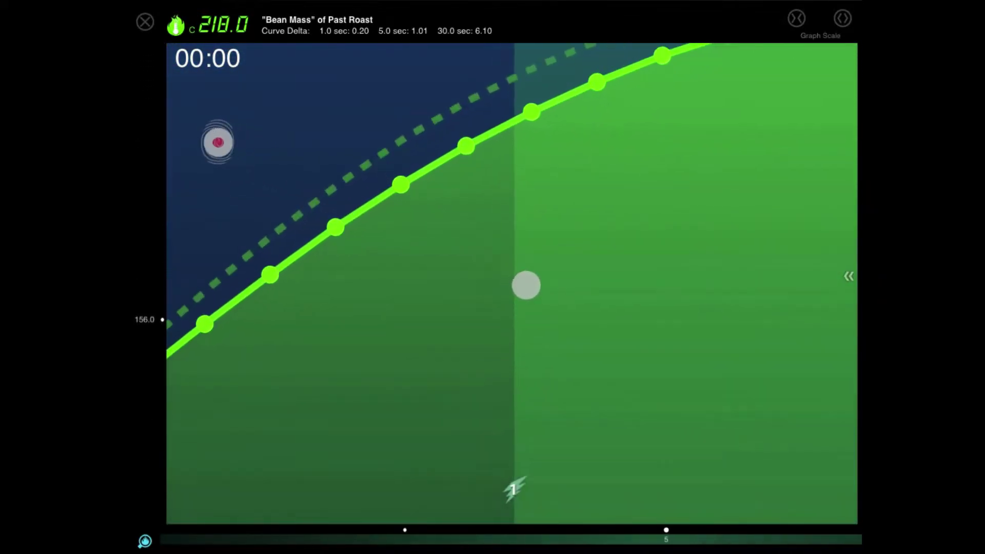
pyautogui.moveTo(315, 213); pyautogui.dragTo(335, 227)
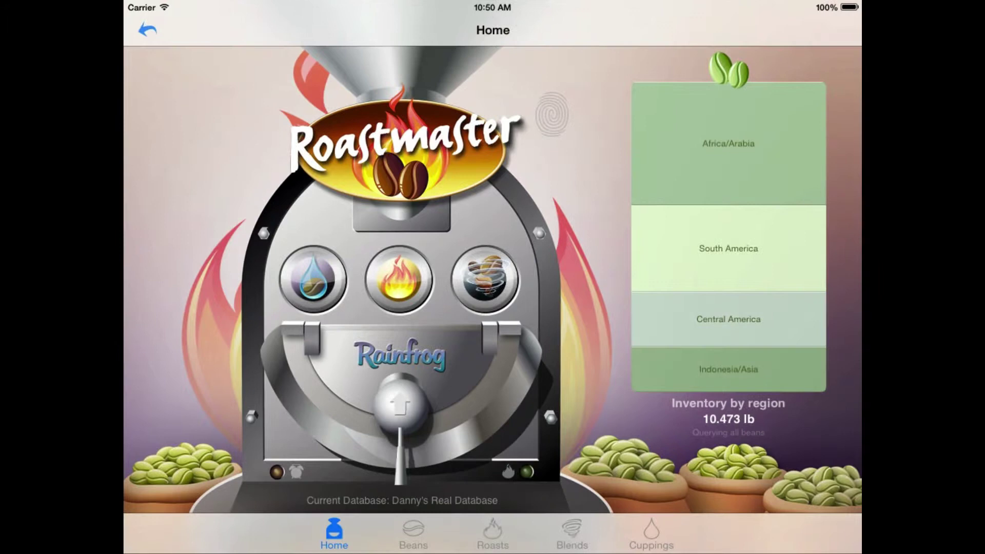
# Start a new roast and add 227 g of the Ethiopian Yirgacheff bean as its roasted item.
pyautogui.click(382, 272)
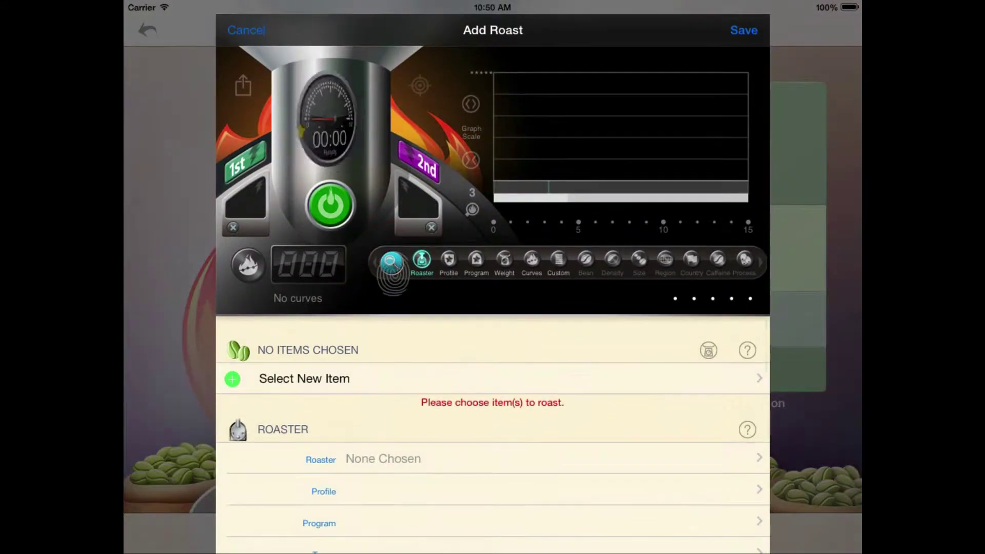
pyautogui.click(417, 280)
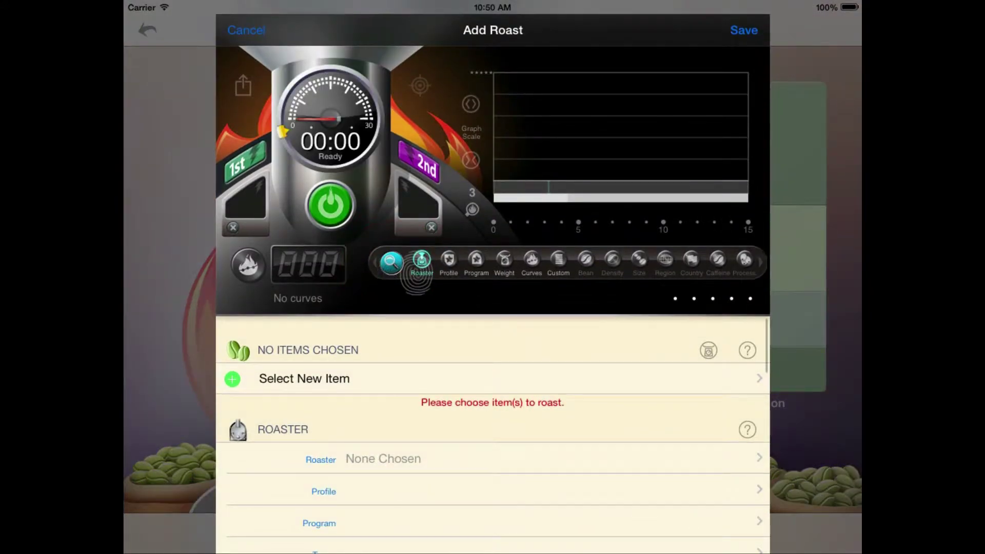
pyautogui.click(411, 376)
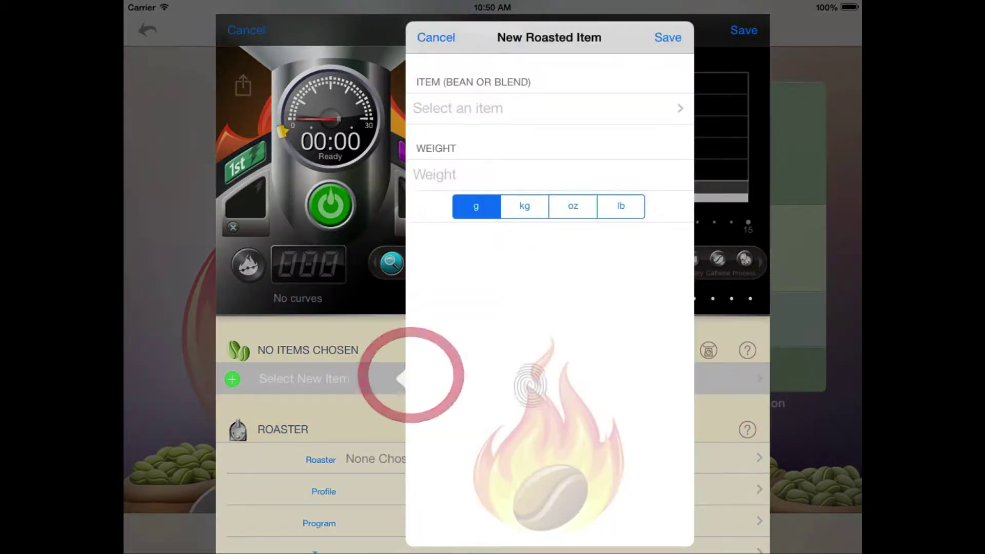
pyautogui.click(496, 108)
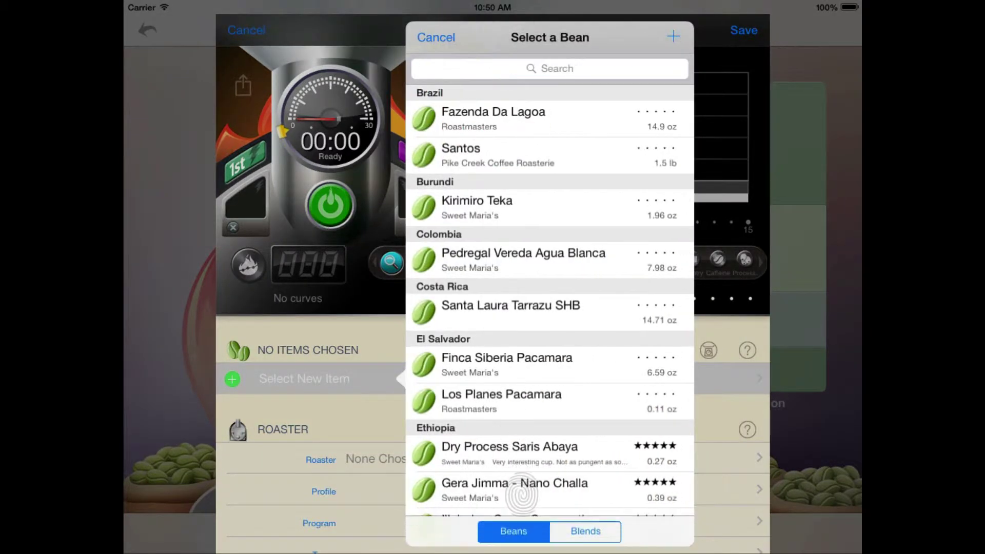
pyautogui.moveTo(523, 490); pyautogui.dragTo(584, 88)
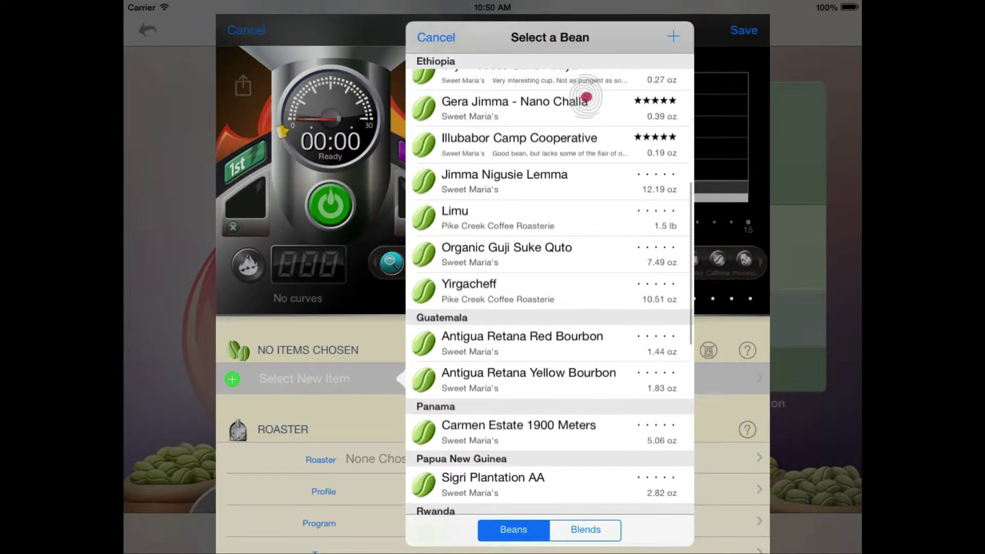
pyautogui.click(525, 285)
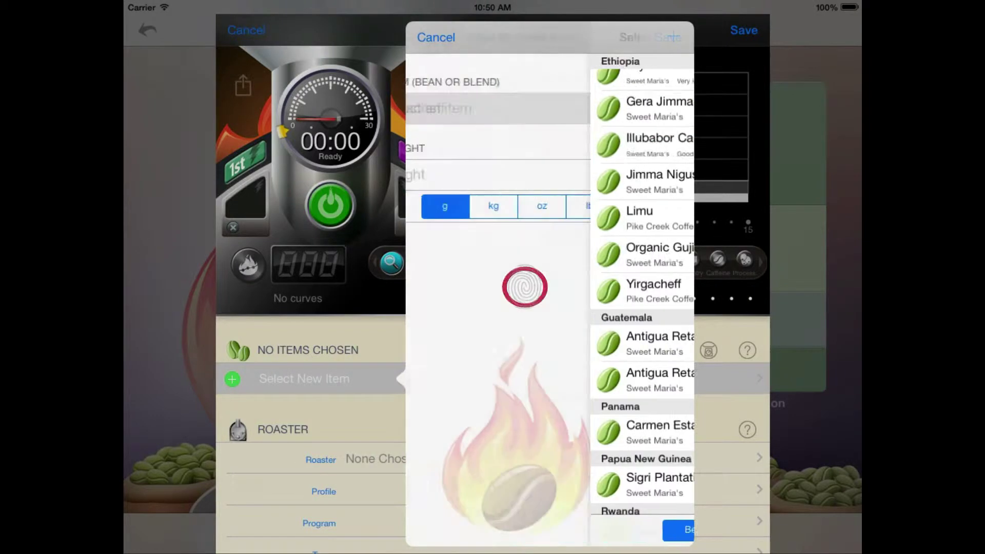
pyautogui.click(436, 174)
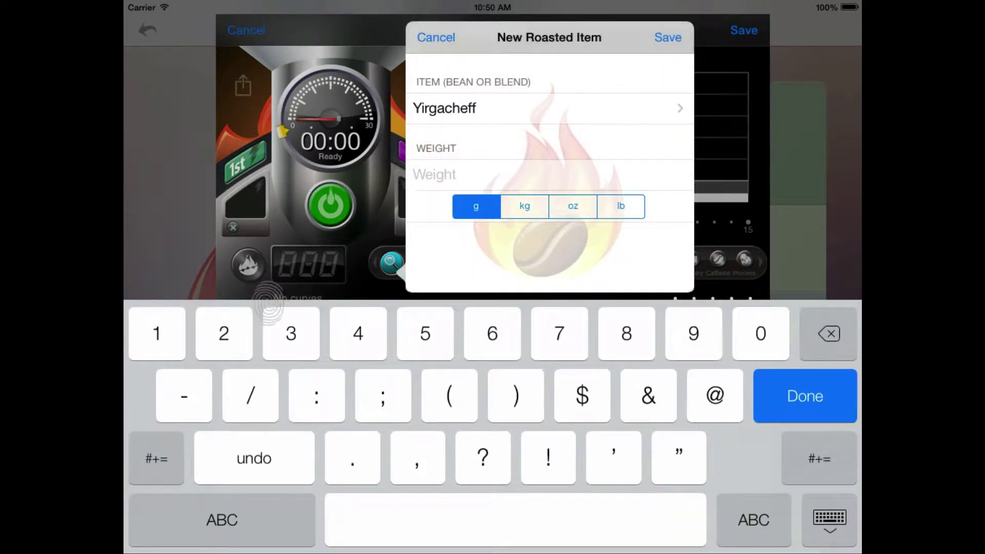
pyautogui.write('227')
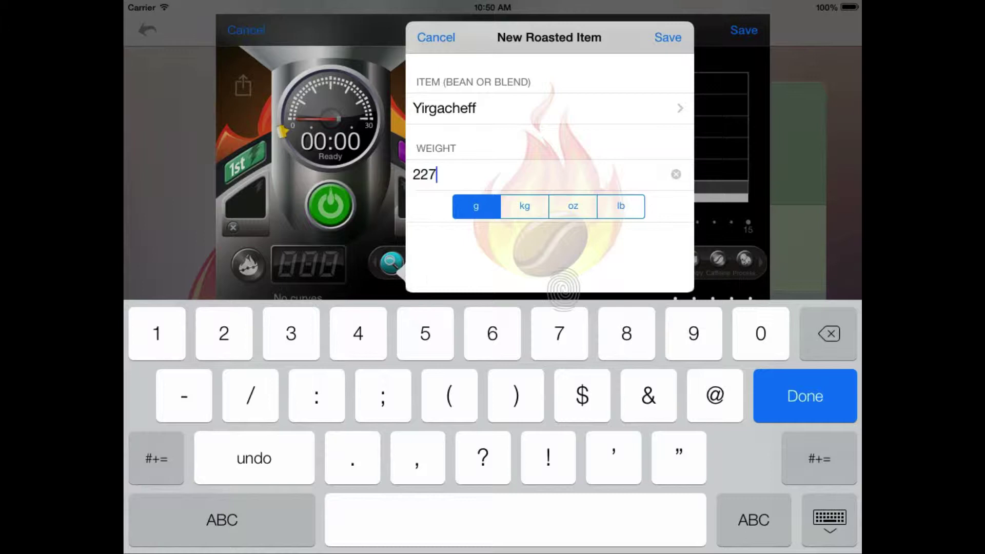
pyautogui.click(668, 36)
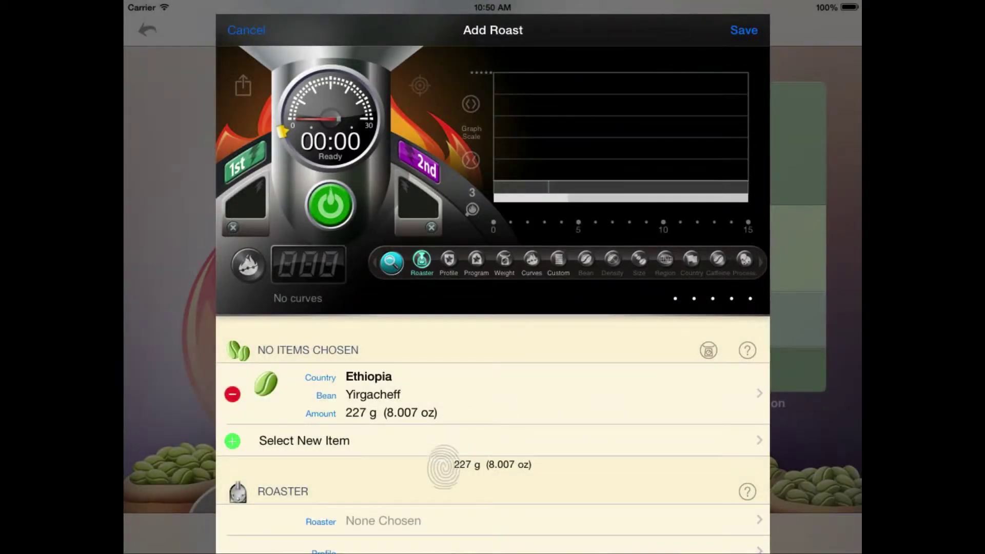
# Assign the Quest M3 roaster and the November Phidgets profile to the roast, and save it.
pyautogui.moveTo(440, 466); pyautogui.dragTo(433, 329)
pyautogui.click(421, 388)
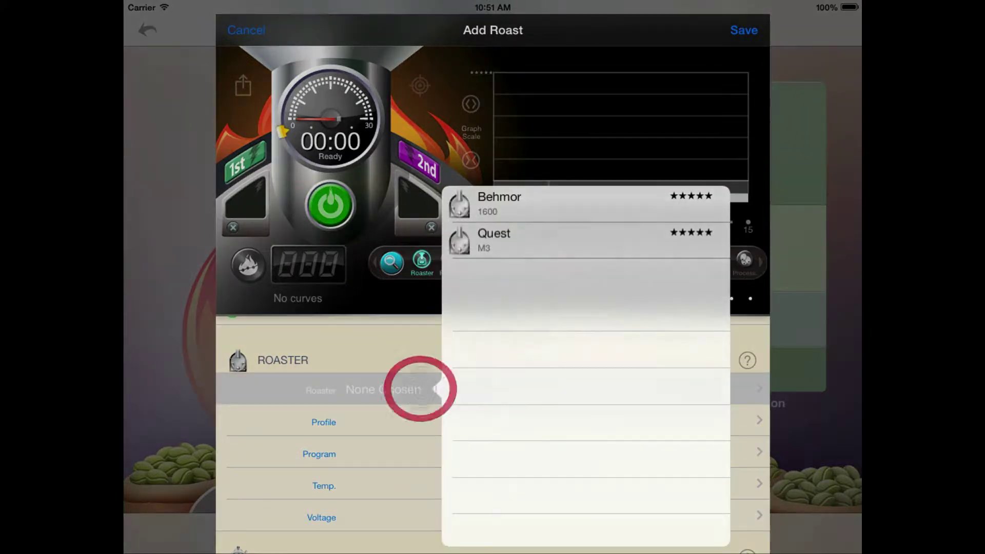
pyautogui.click(516, 238)
pyautogui.click(411, 424)
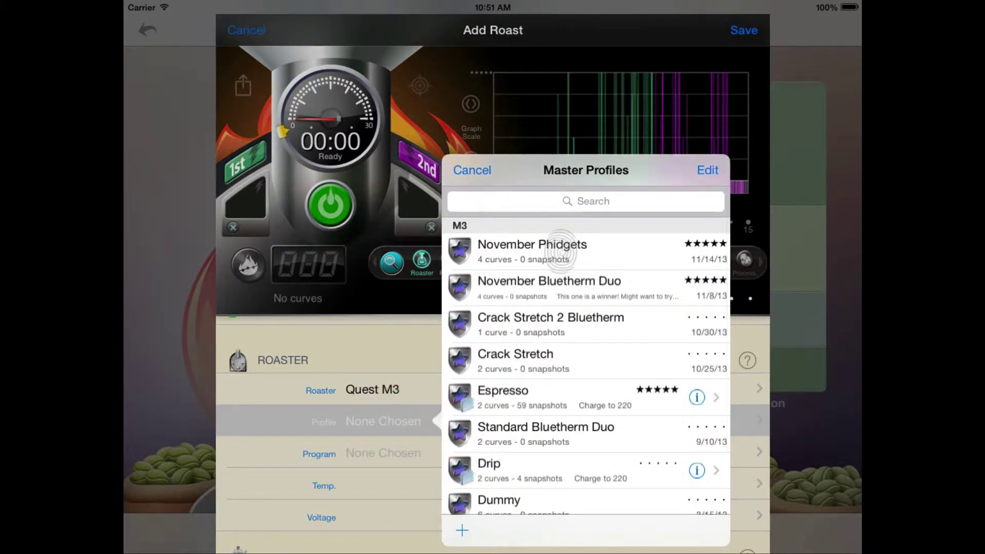
pyautogui.click(561, 252)
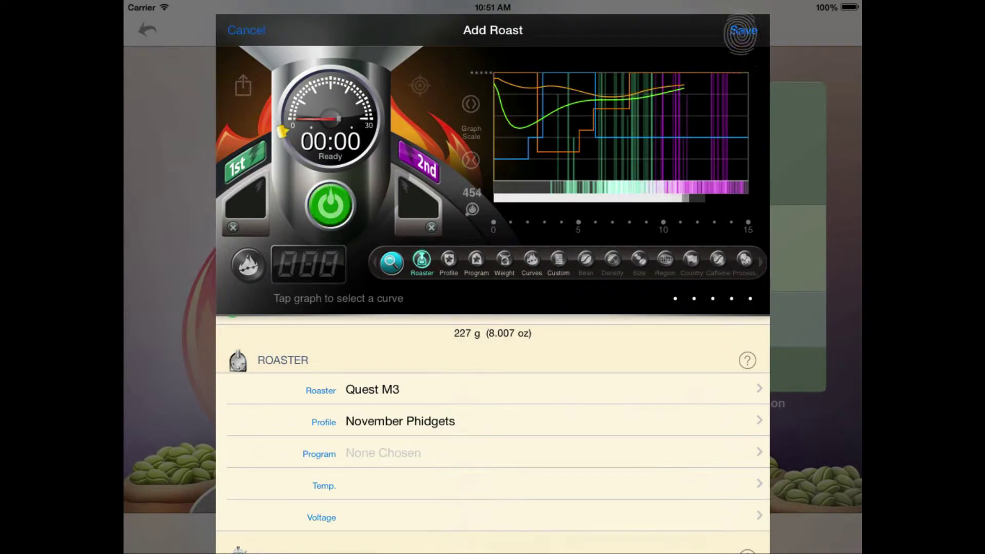
pyautogui.click(740, 31)
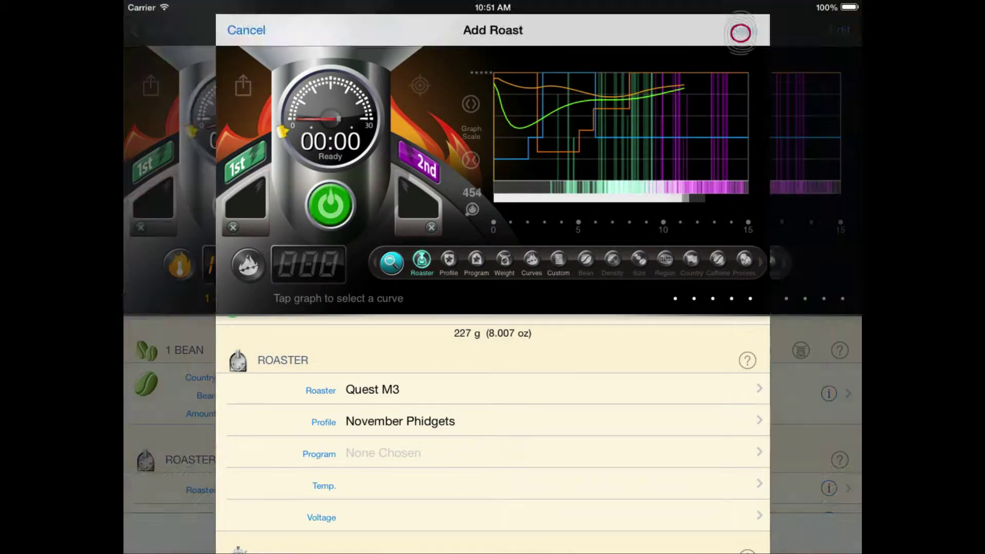
# Review the new roast's curves and the curves belonging to the November Phidgets master profile.
pyautogui.moveTo(451, 499); pyautogui.dragTo(516, 39)
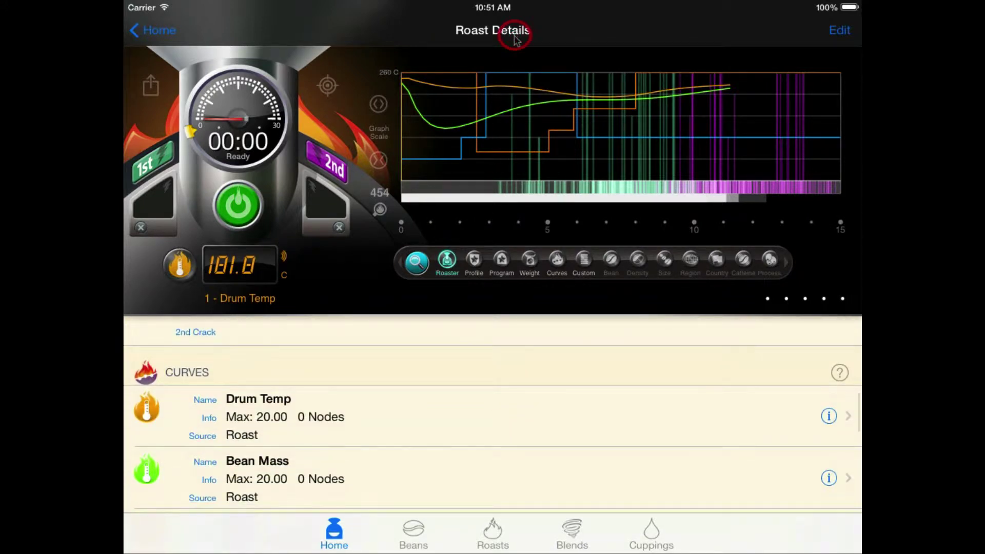
pyautogui.moveTo(459, 459); pyautogui.dragTo(485, 275)
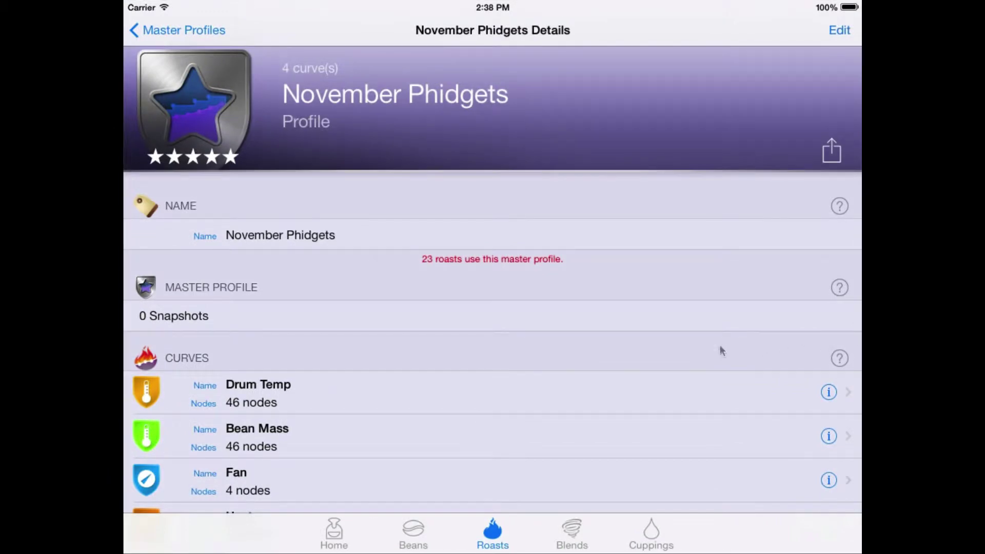
pyautogui.moveTo(721, 352); pyautogui.dragTo(732, 163)
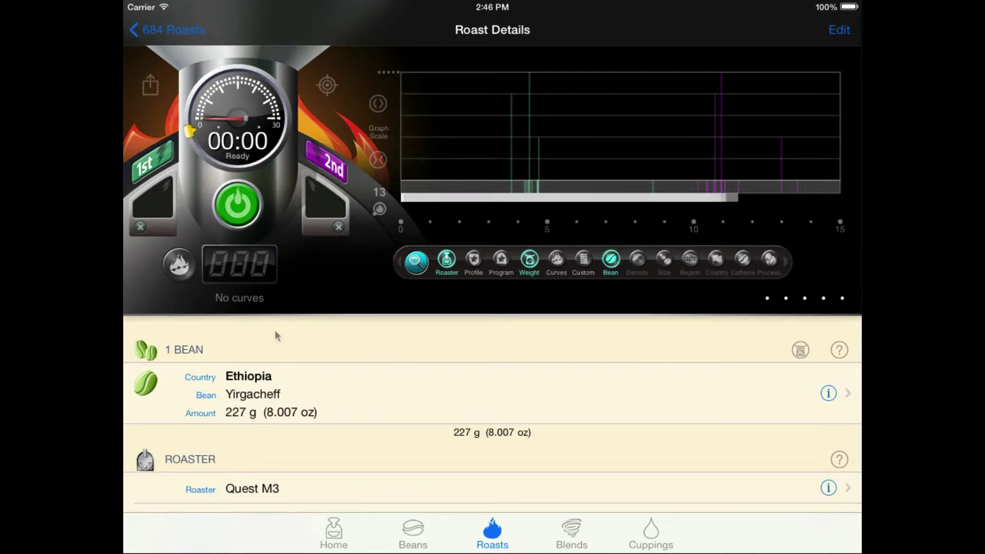
# Add a curve to the Yirgacheff roast, keeping the name Bean Mass, the Reading Curve type and Celsius as the measurement system.
pyautogui.click(178, 265)
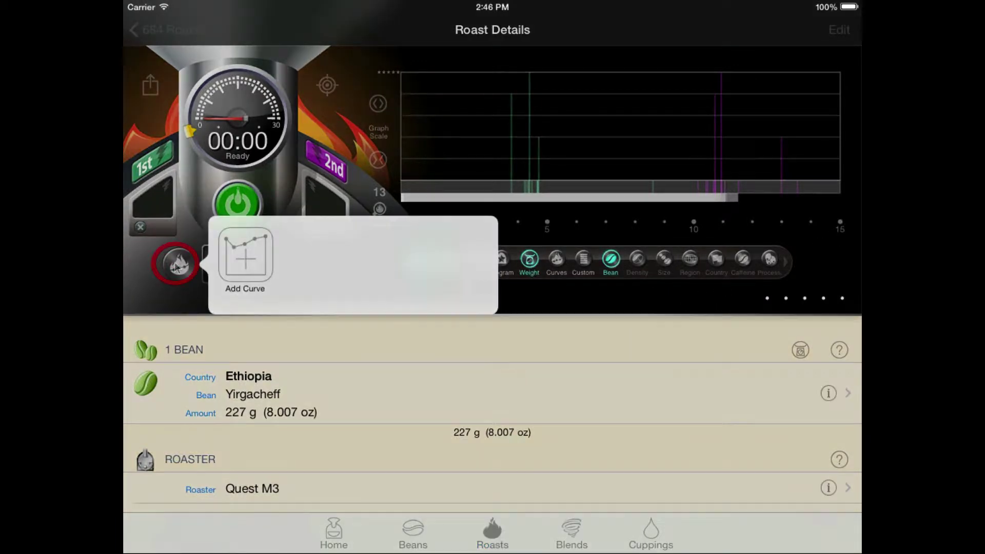
pyautogui.click(244, 259)
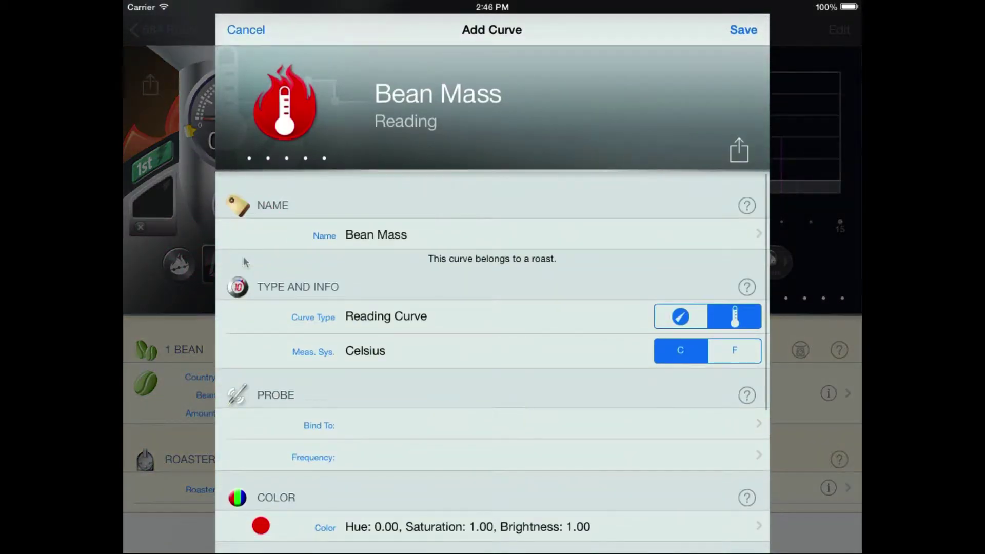
pyautogui.click(388, 237)
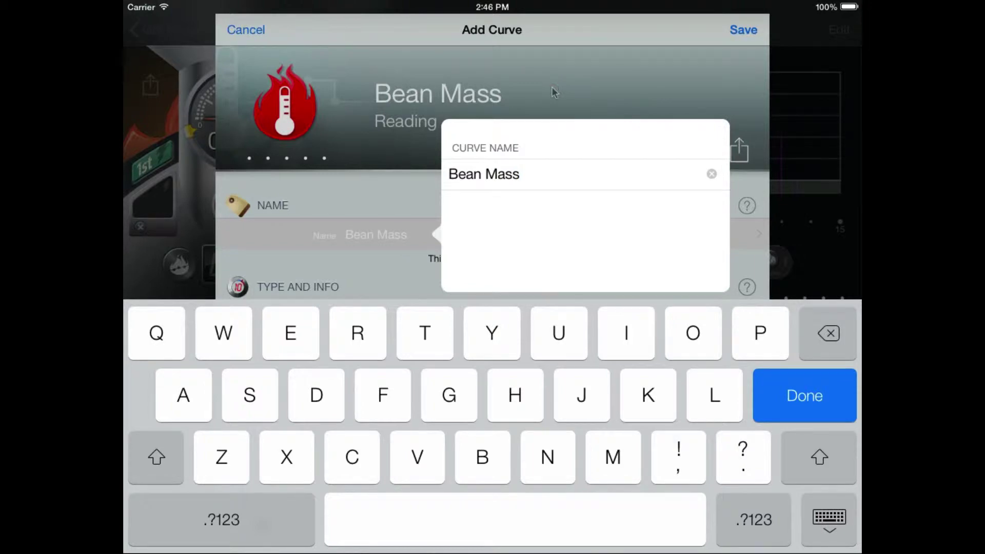
pyautogui.click(554, 92)
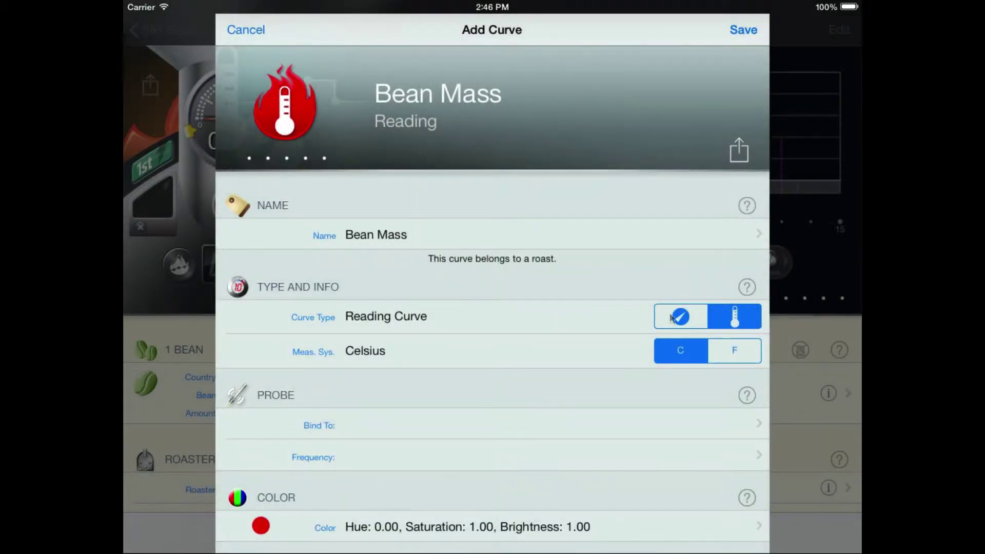
pyautogui.click(680, 317)
pyautogui.click(736, 317)
pyautogui.click(729, 352)
pyautogui.click(686, 352)
# Set the new Bean Mass curve's colour to bright green and save the curve.
pyautogui.click(415, 524)
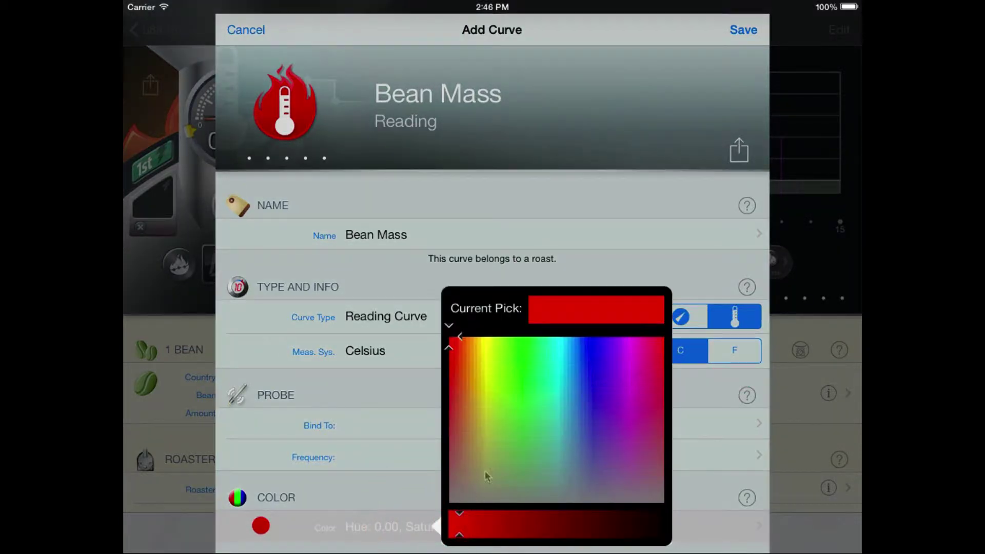
pyautogui.moveTo(488, 473); pyautogui.dragTo(523, 338)
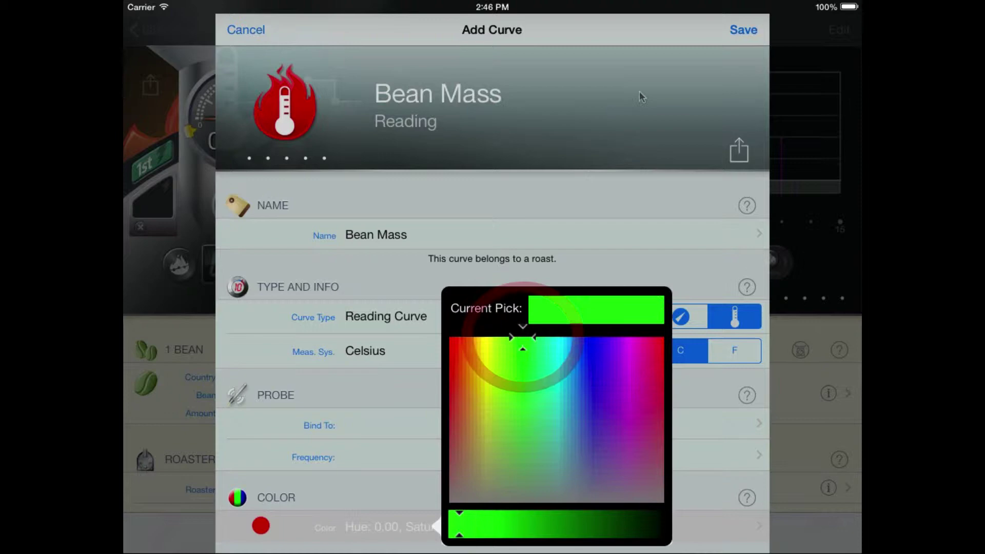
pyautogui.click(645, 117)
pyautogui.click(742, 31)
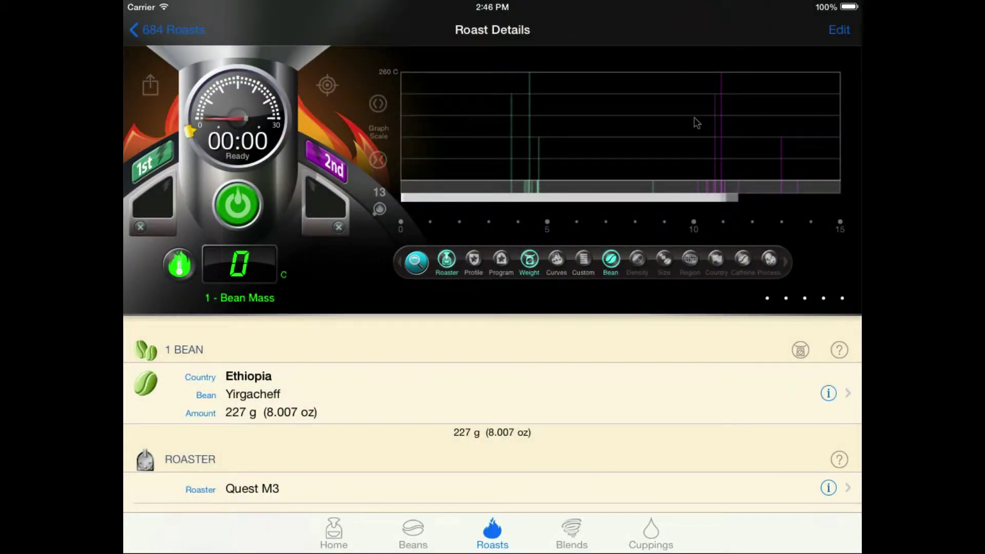
# Start the roast and create a node with level 211.5 and automatic time in the Bean Mass curve.
pyautogui.click(237, 205)
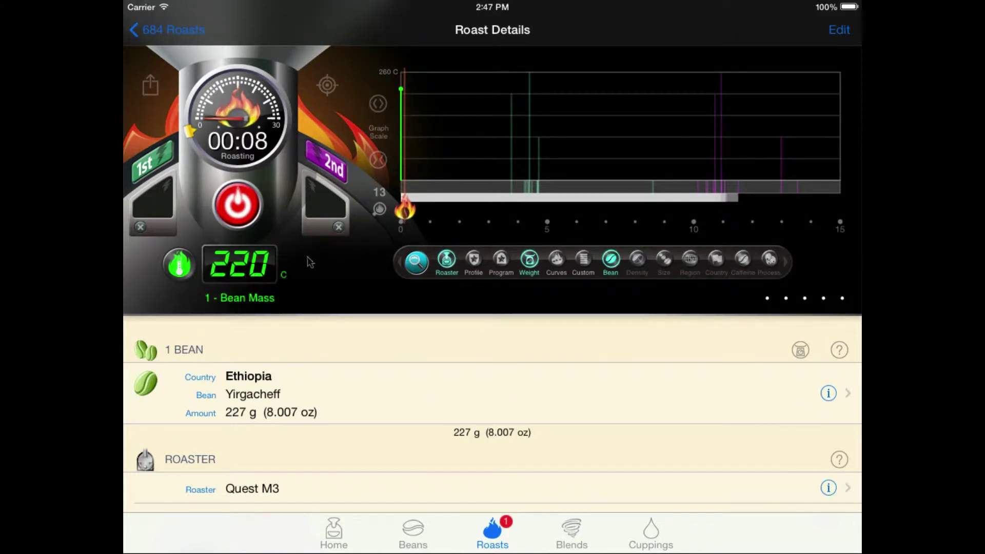
pyautogui.click(241, 267)
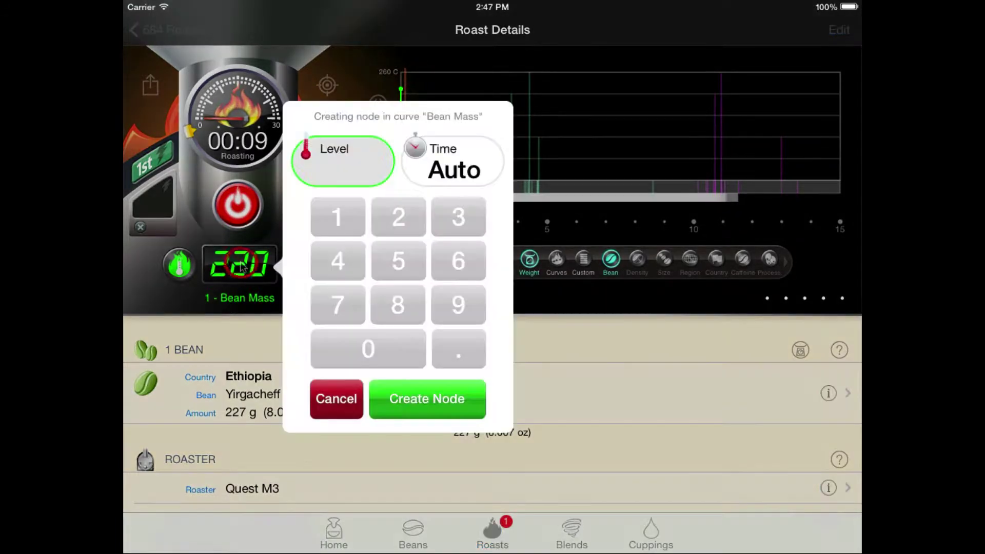
pyautogui.click(399, 216)
pyautogui.click(347, 216)
pyautogui.click(347, 216)
pyautogui.click(457, 348)
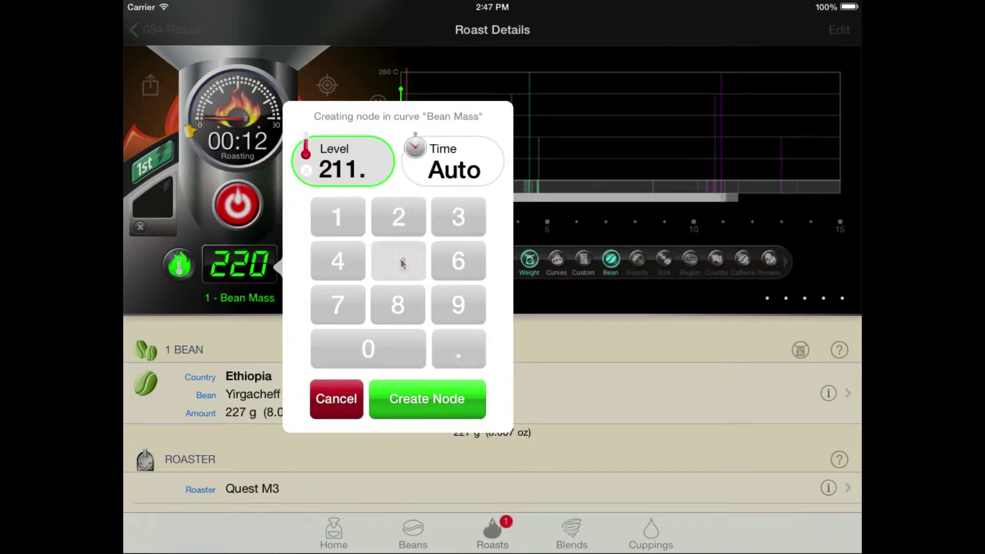
pyautogui.click(398, 260)
pyautogui.click(451, 413)
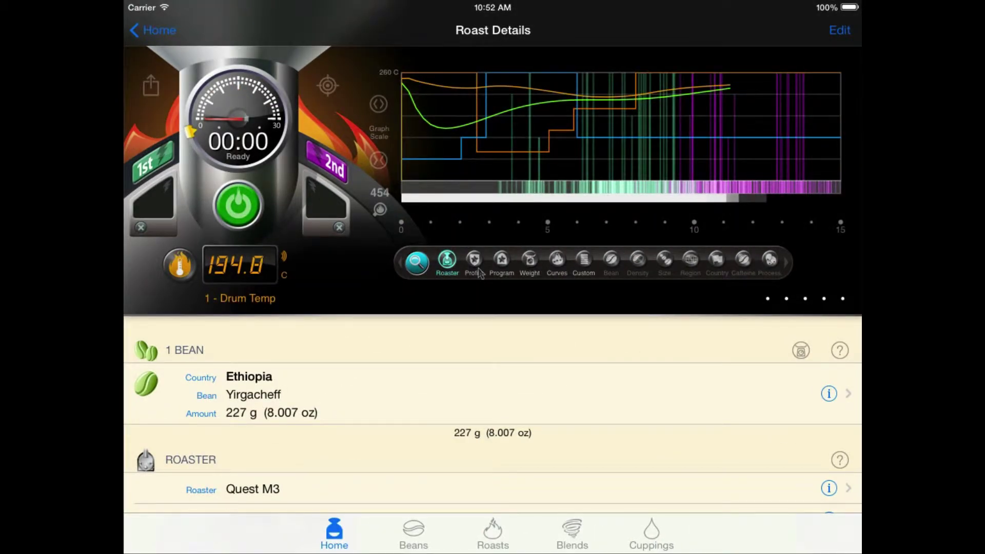
# Narrow the past roast analysis by bean and weight alongside roaster, and switch to benchmarks and back to the filters.
pyautogui.click(611, 260)
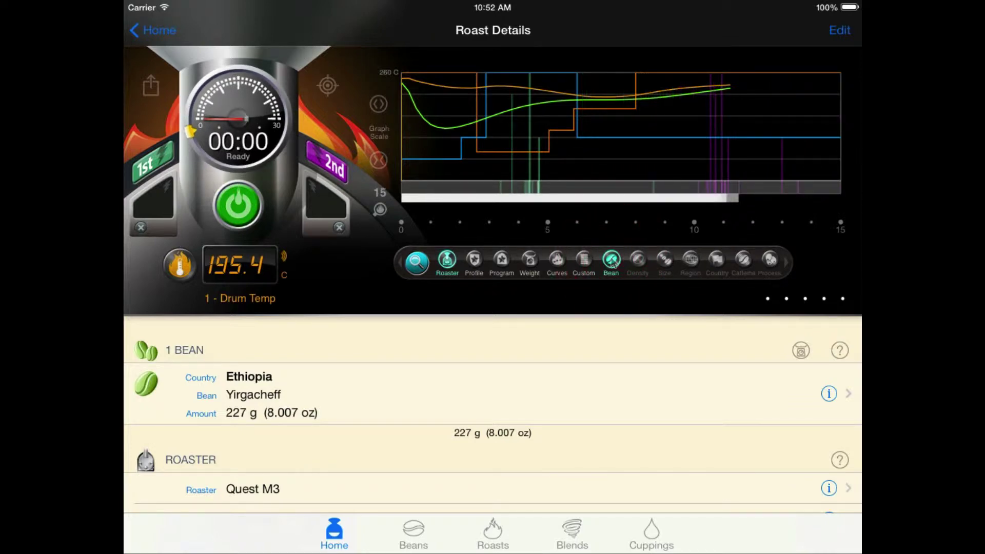
pyautogui.click(530, 259)
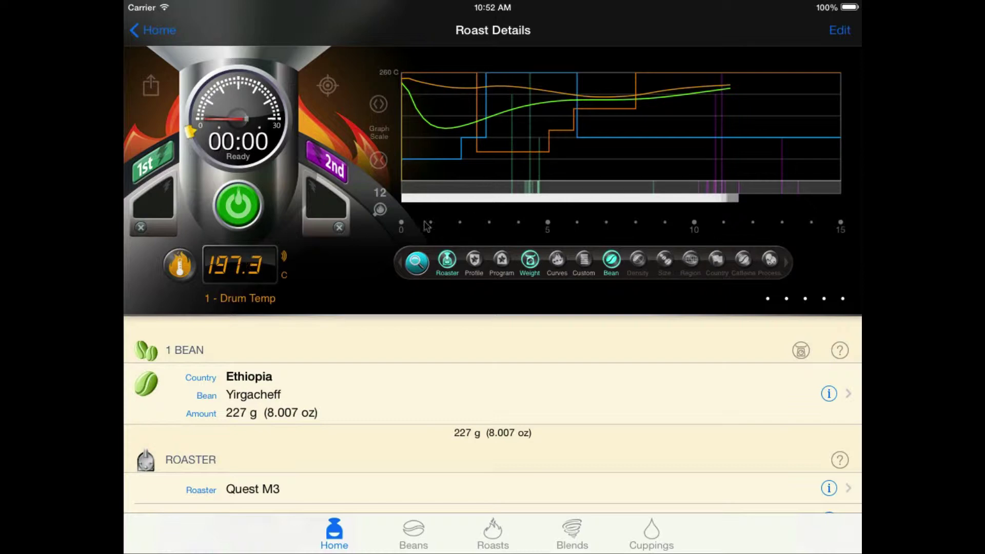
pyautogui.click(414, 261)
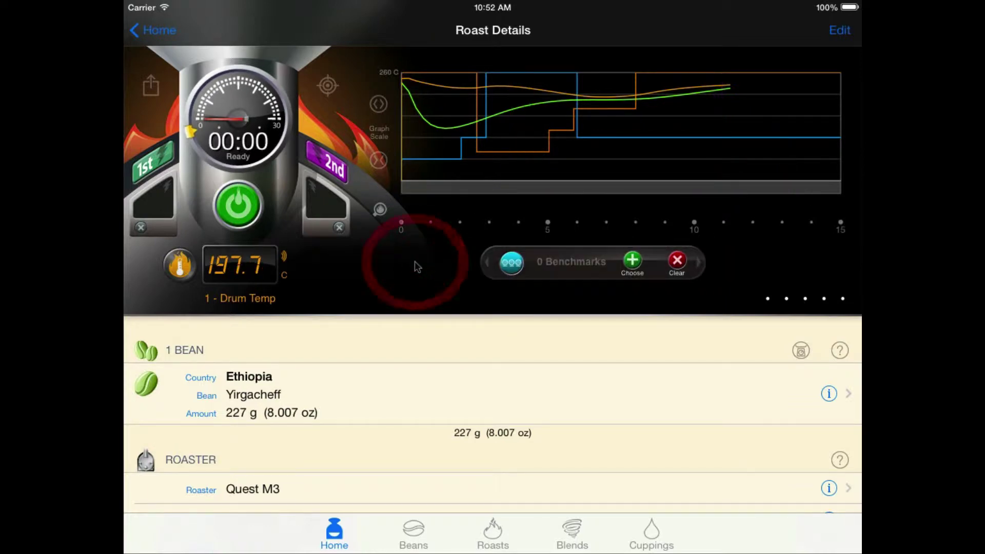
pyautogui.click(512, 263)
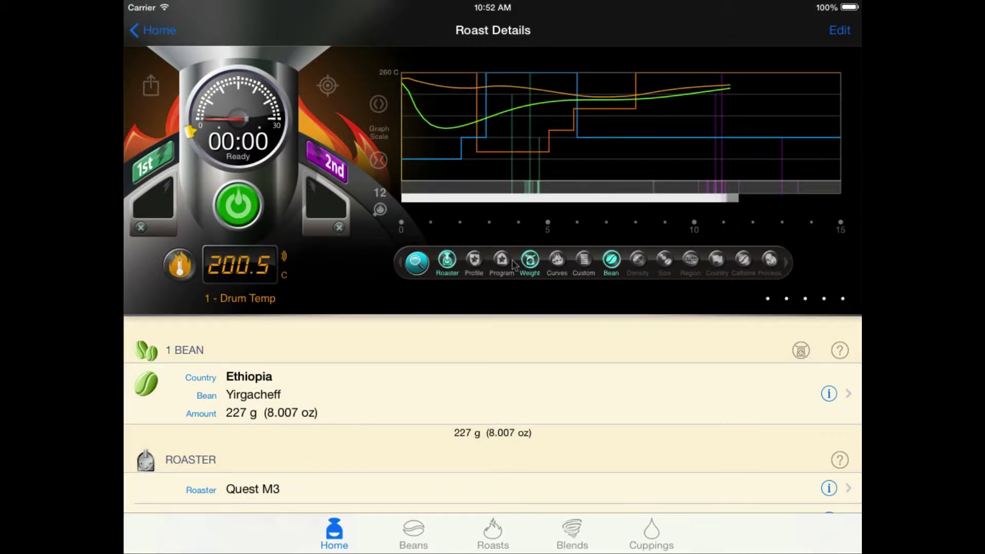
# Open the Yirgacheff roast's graph full screen and bring up the display options in its side controls.
pyautogui.click(327, 86)
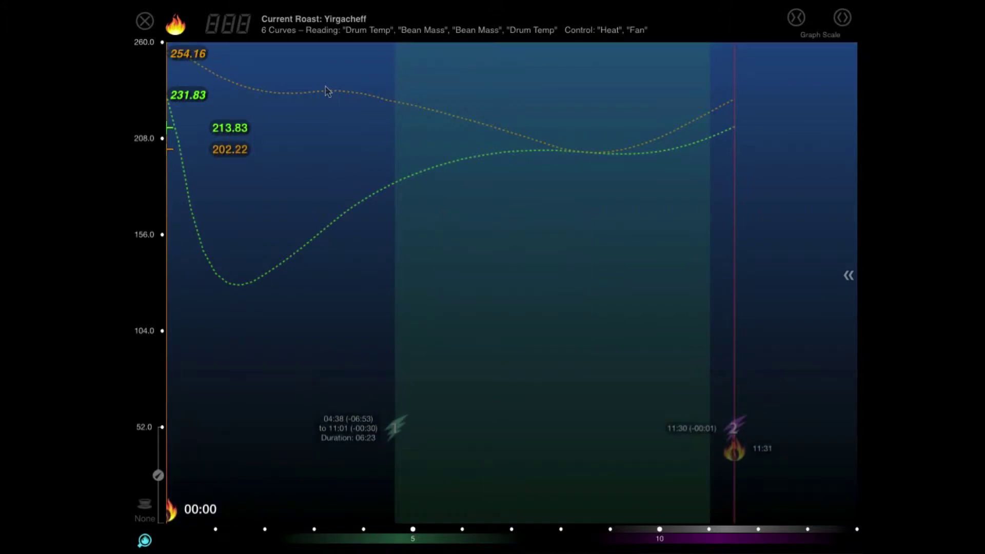
pyautogui.click(849, 278)
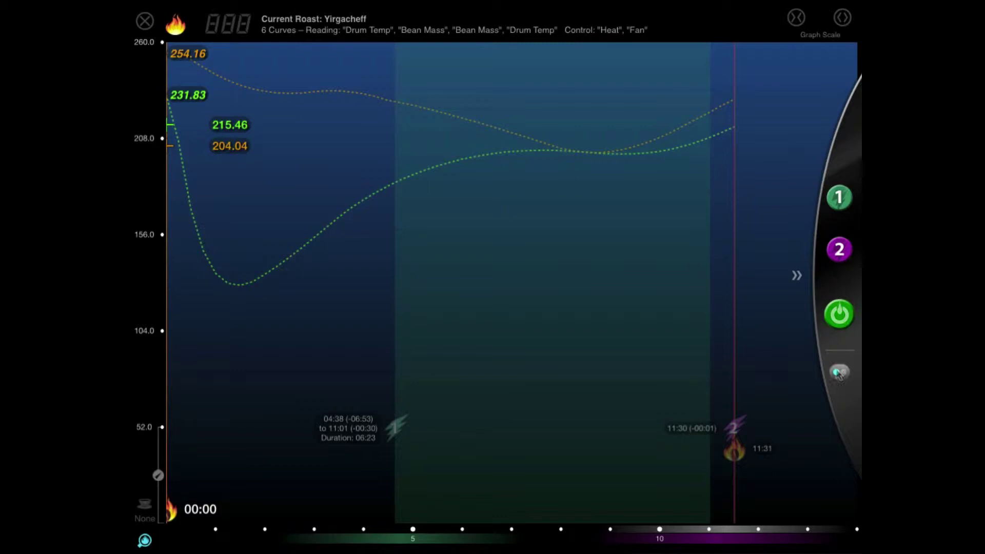
pyautogui.click(840, 371)
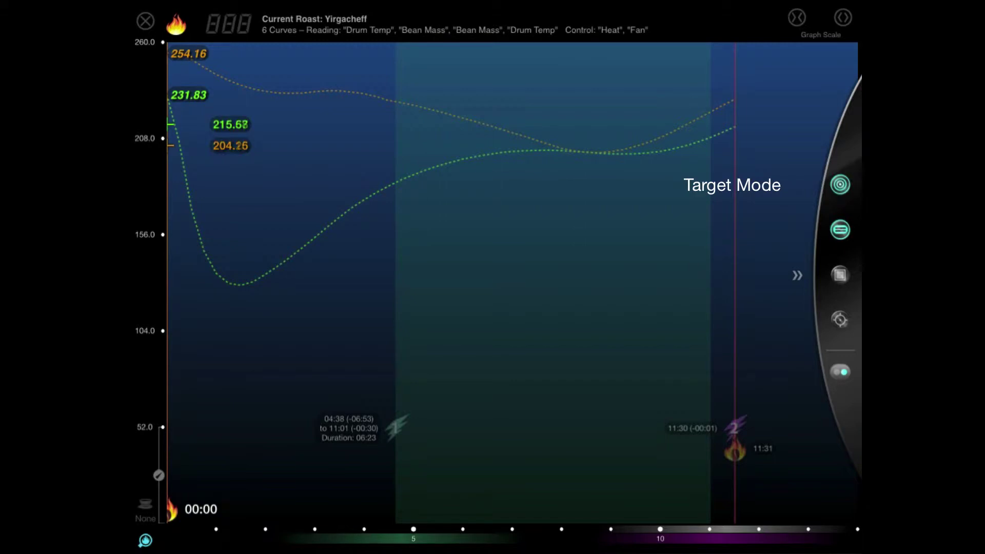
# Cycle the target mode through profile/program curves, off and all curves, returning to past roast curves.
pyautogui.click(840, 184)
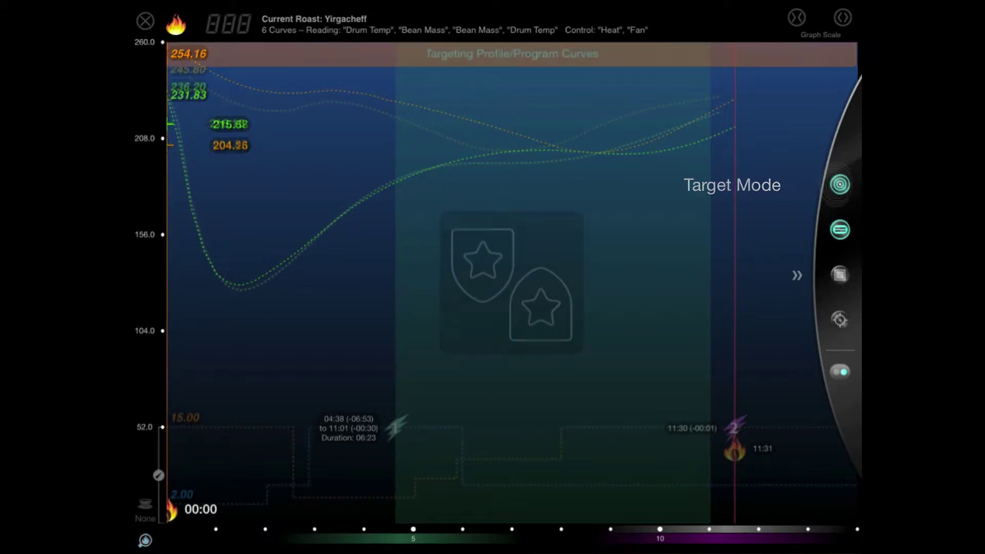
pyautogui.click(840, 184)
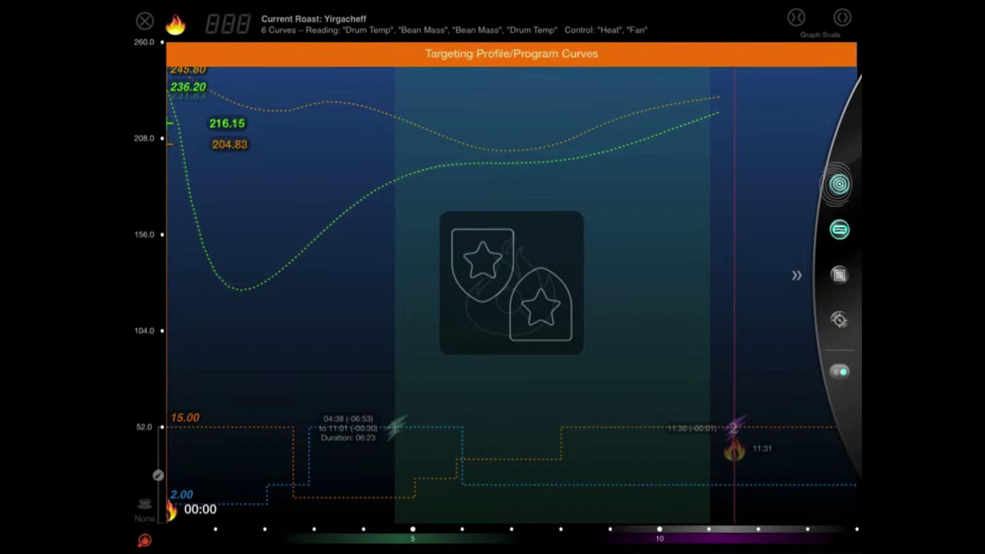
pyautogui.click(840, 184)
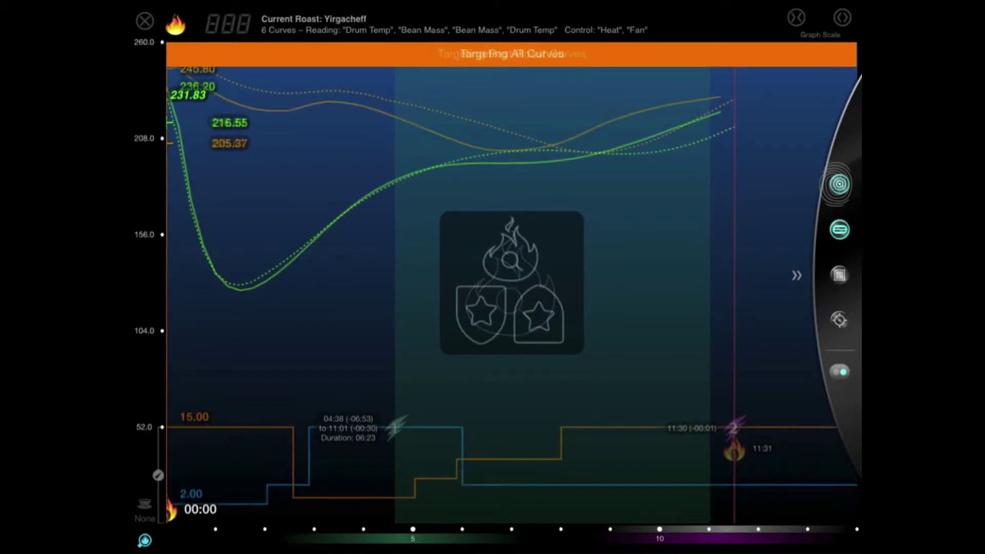
pyautogui.click(840, 184)
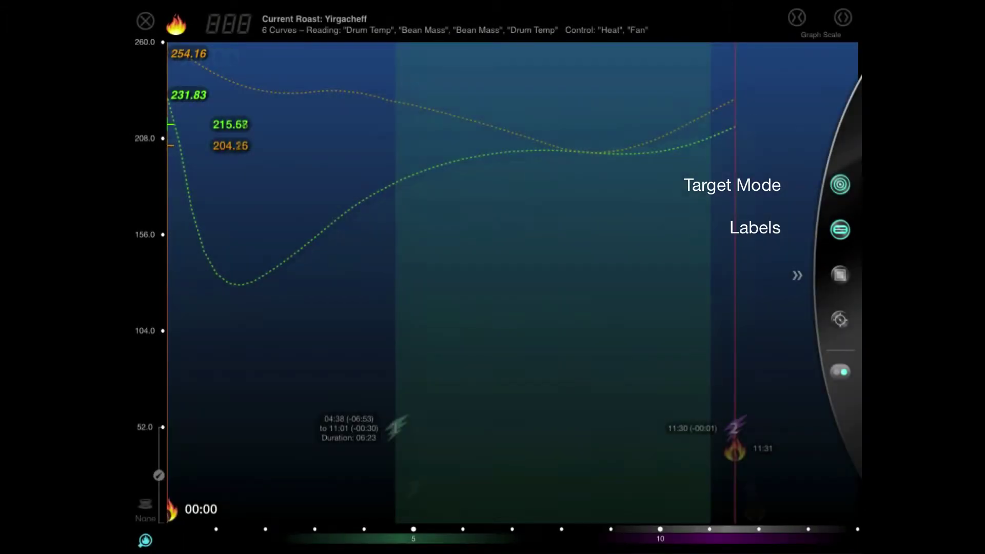
# Cycle the graph's label display through its modes, including milestone labels and all labels.
pyautogui.click(839, 230)
pyautogui.click(839, 230)
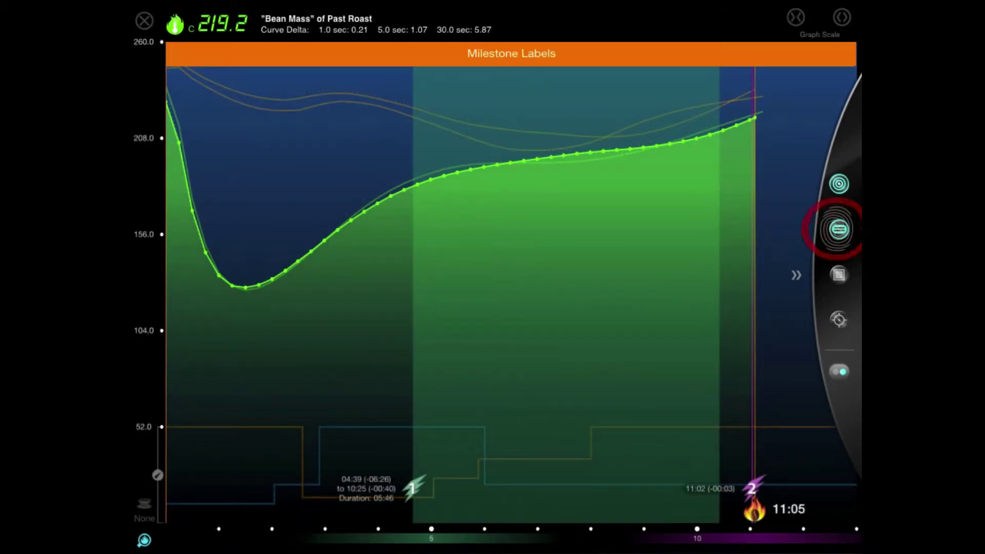
pyautogui.click(839, 230)
pyautogui.click(840, 230)
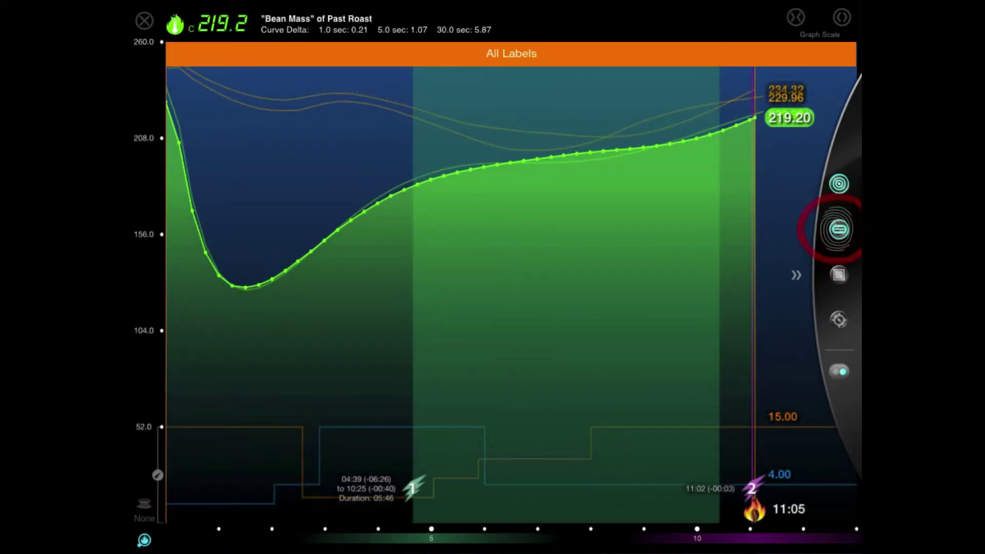
pyautogui.click(839, 229)
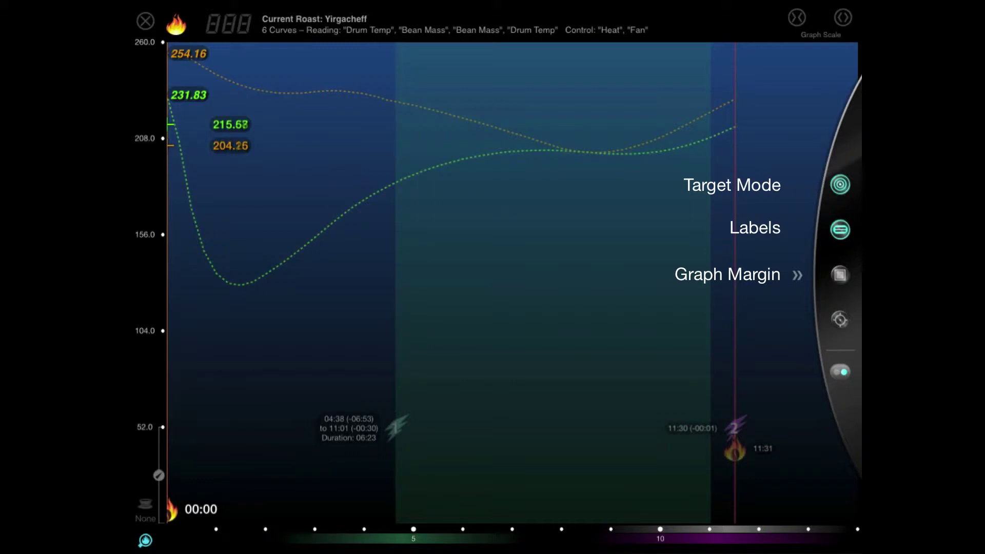
# Select the 00:00 node of the past roast's Bean Mass curve and toggle the graph margin on and off to compare access to that node.
pyautogui.click(176, 143)
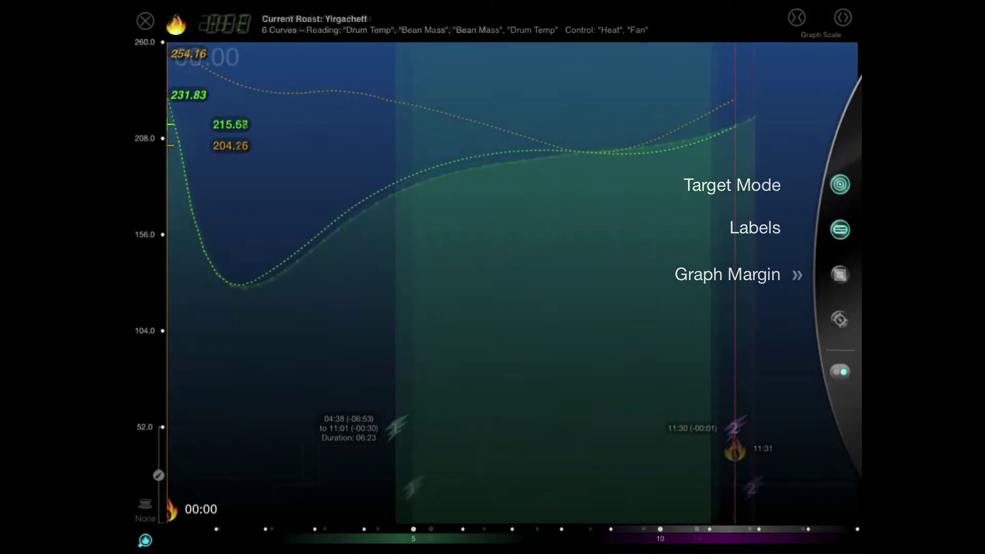
pyautogui.click(168, 101)
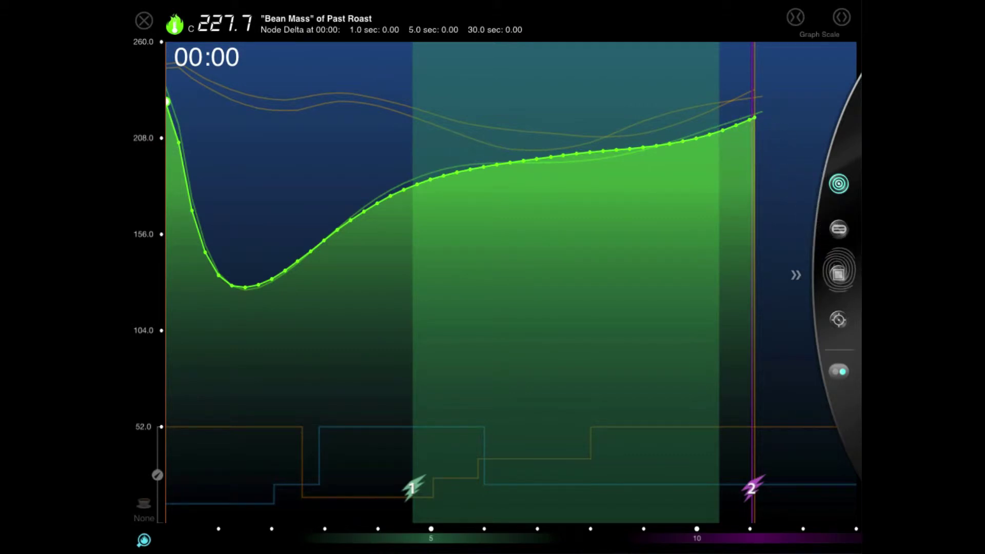
pyautogui.click(839, 275)
pyautogui.moveTo(199, 152); pyautogui.dragTo(250, 159)
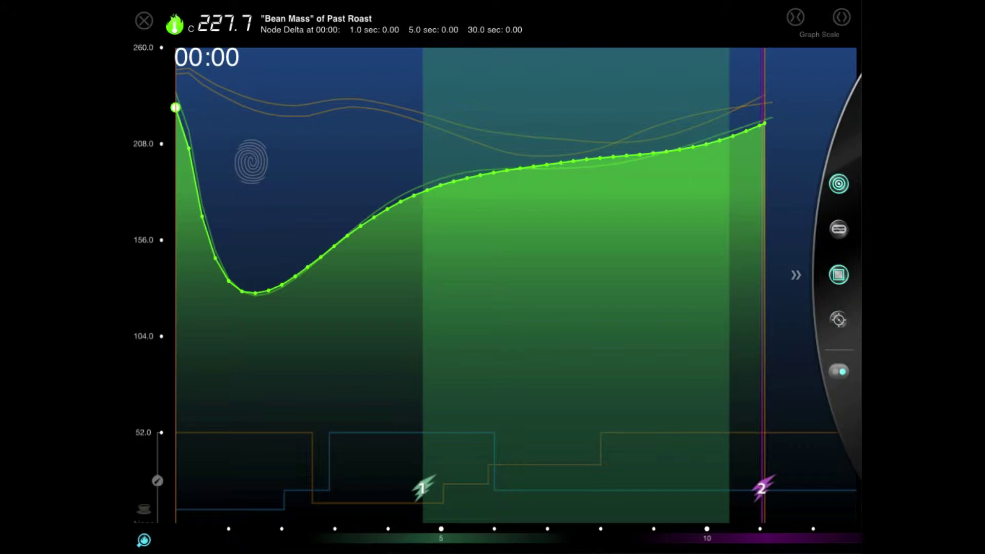
pyautogui.click(839, 275)
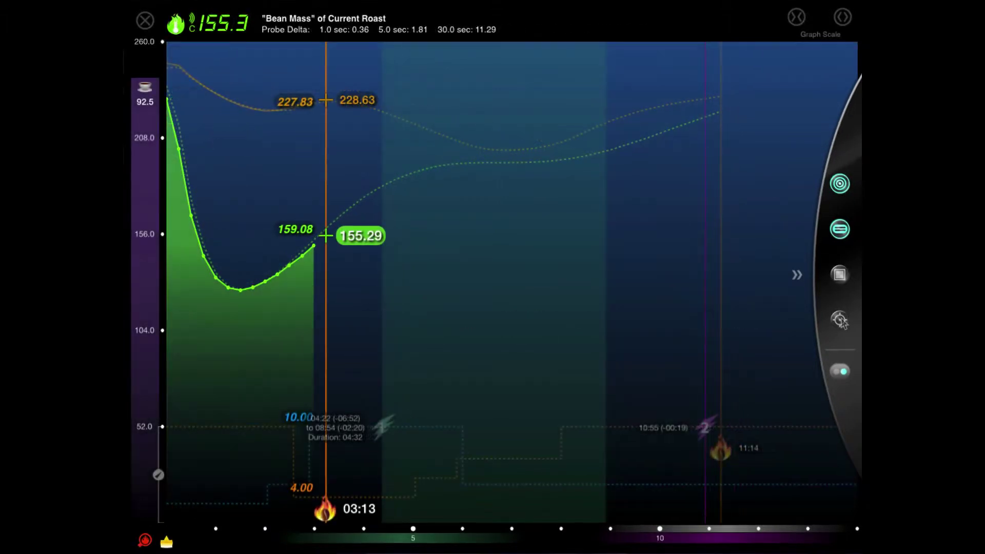
# Turn on the projection crosshair for the running roast's Bean Mass curve and mark first crack.
pyautogui.click(841, 321)
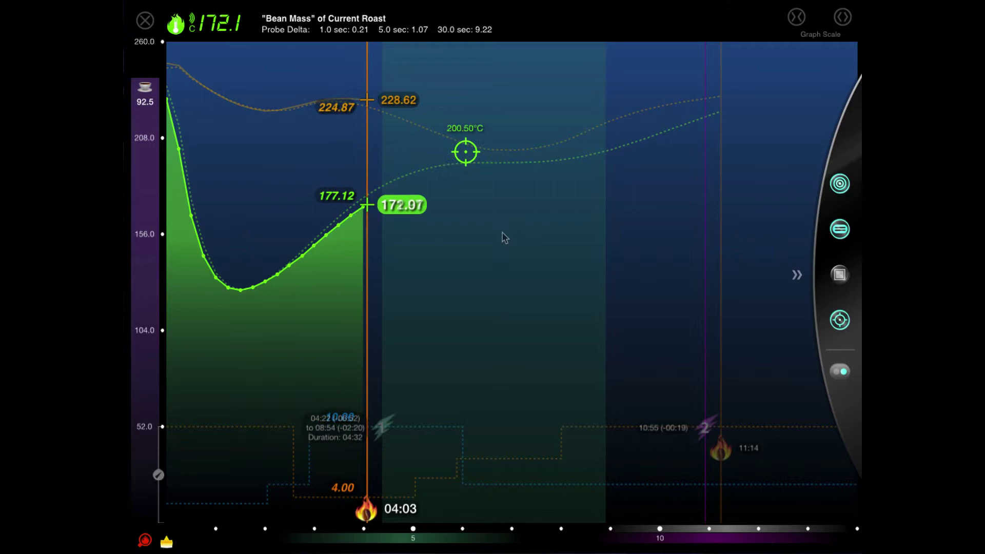
pyautogui.click(839, 200)
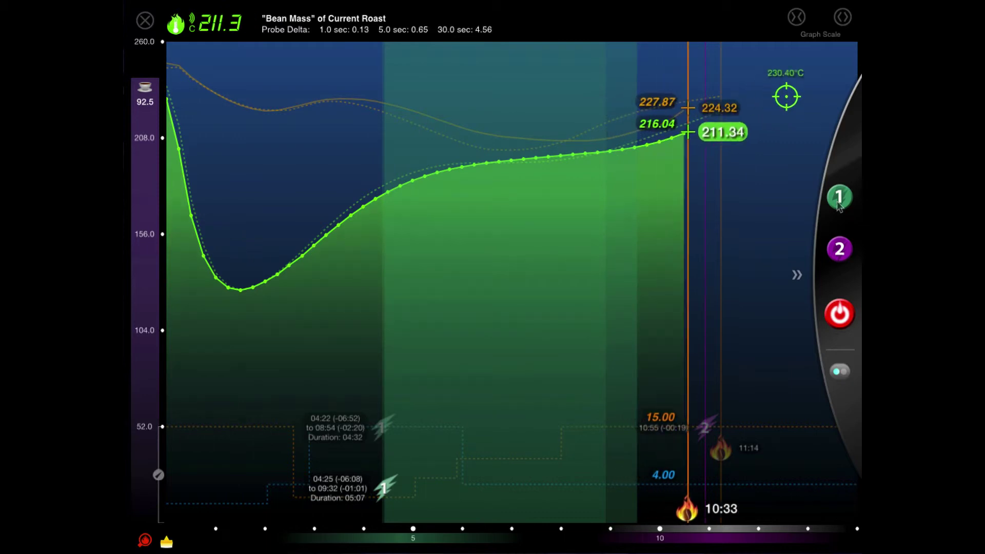
pyautogui.click(839, 313)
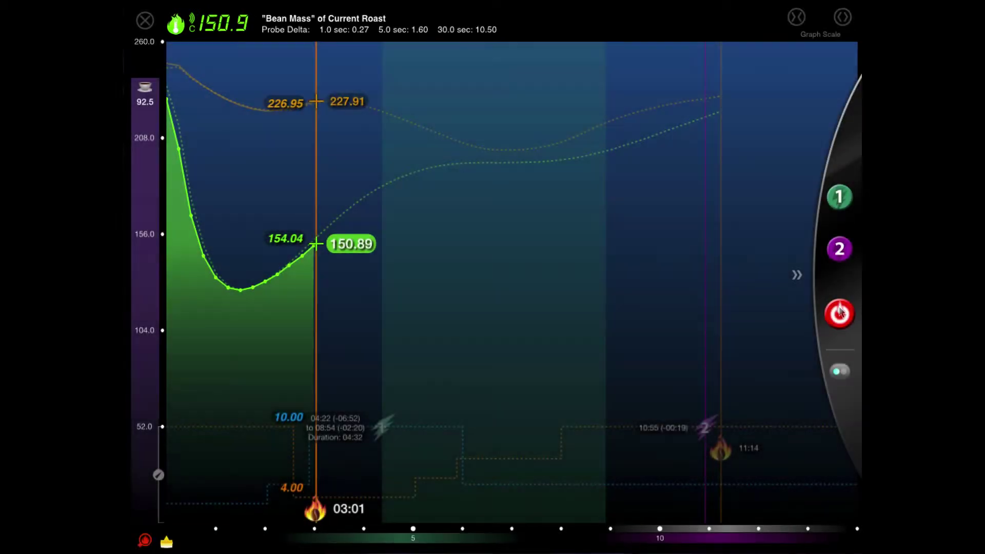
# Return to the unstarted Yirgacheff roast's full-screen graph and show the target, label and margin options.
pyautogui.click(326, 98)
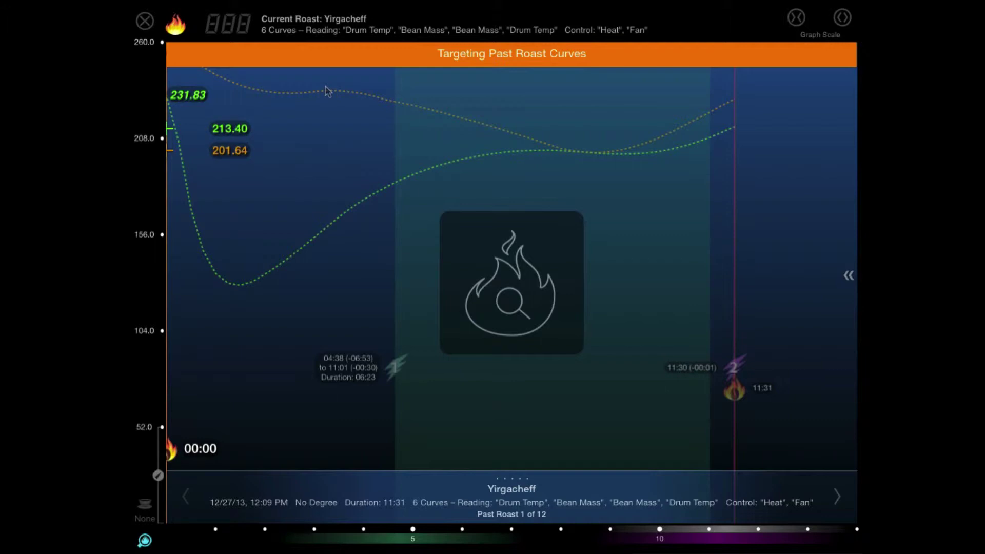
pyautogui.click(328, 91)
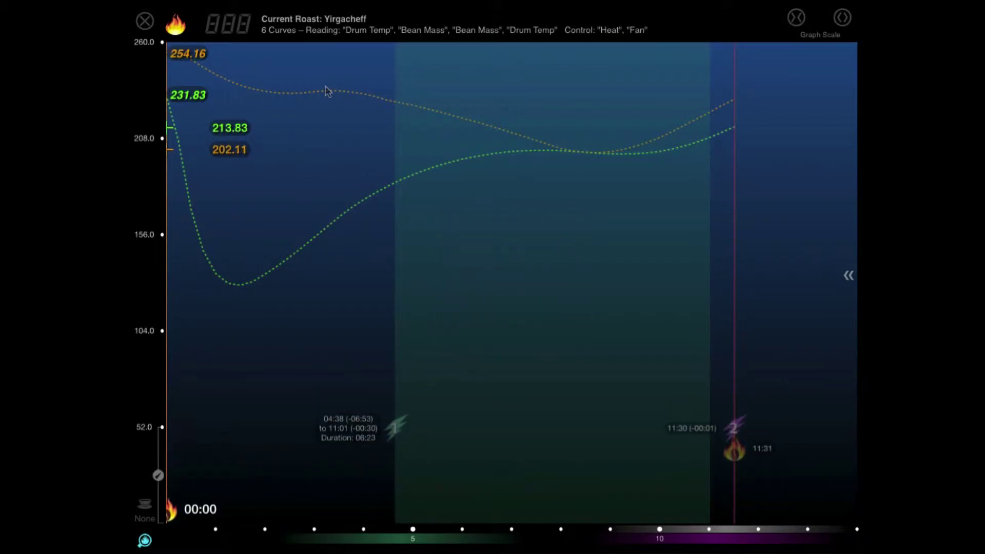
pyautogui.click(848, 278)
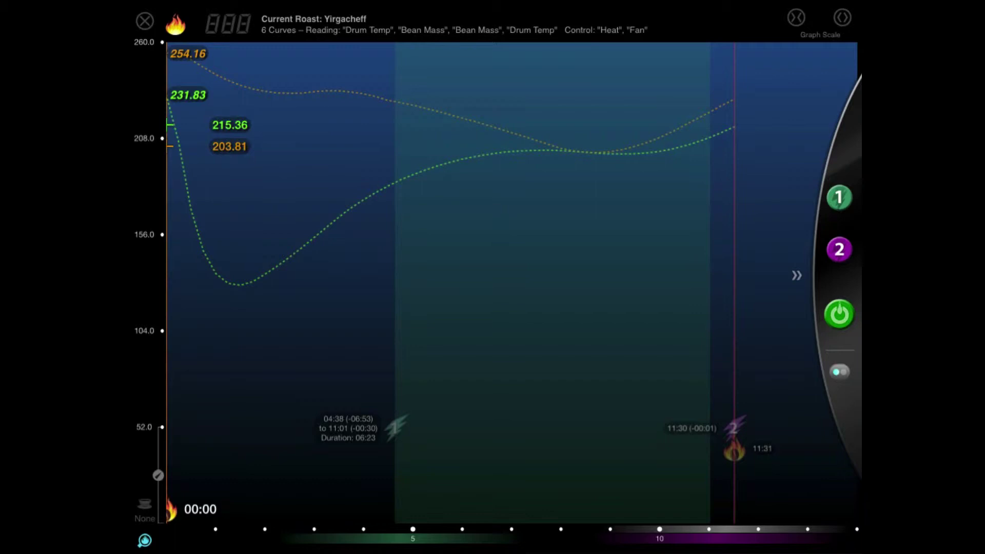
pyautogui.click(840, 371)
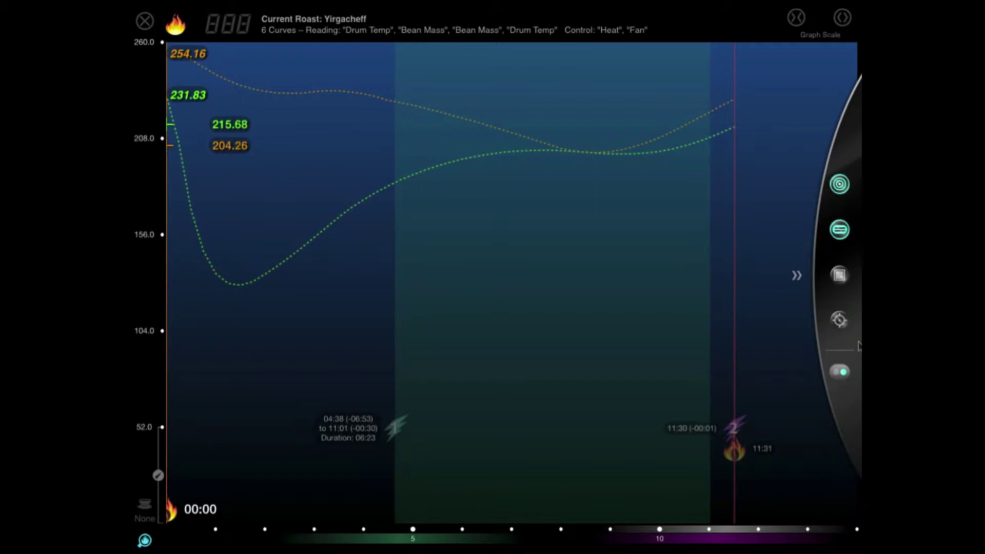
# Switch targeting to profile/program curves, off and all curves, and back to past roast curves.
pyautogui.click(839, 184)
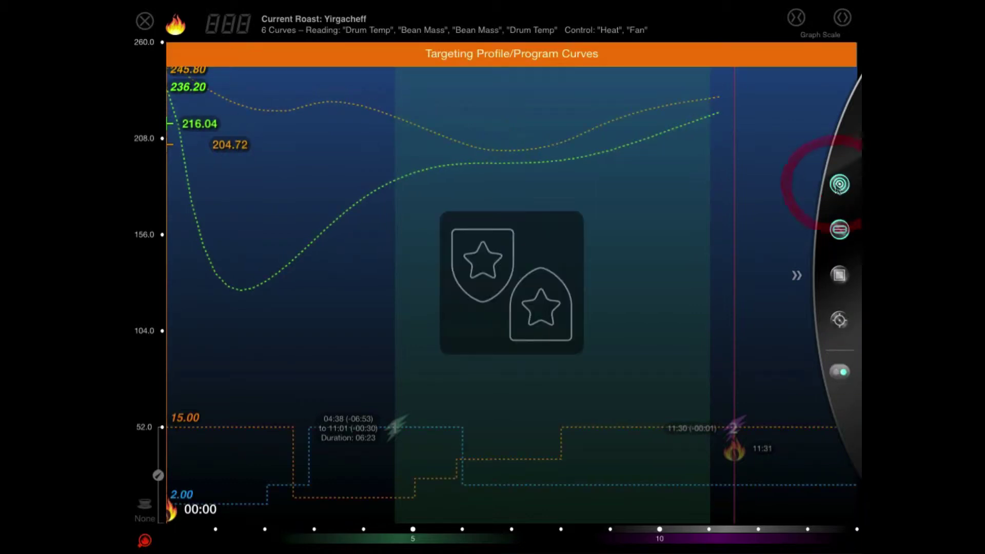
pyautogui.click(839, 185)
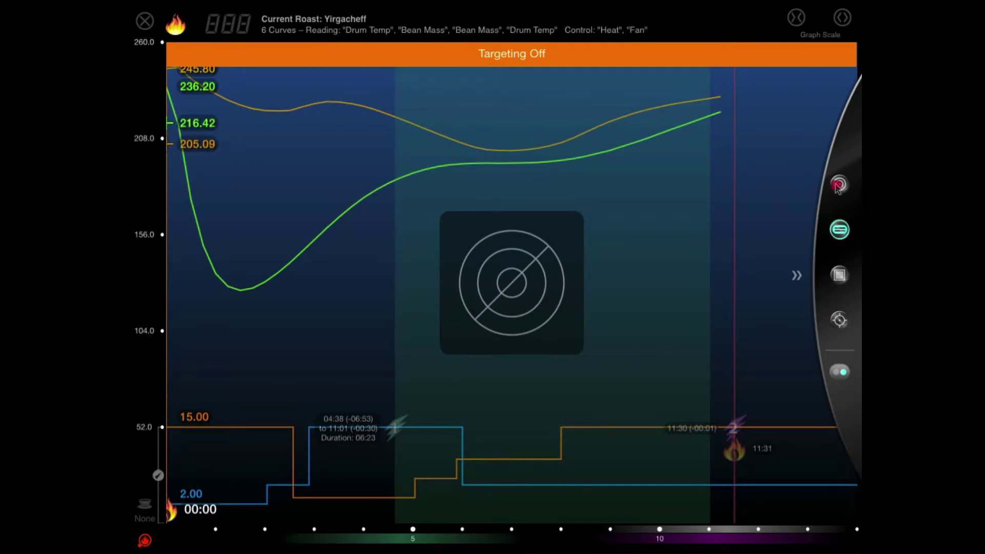
pyautogui.click(839, 185)
pyautogui.click(839, 185)
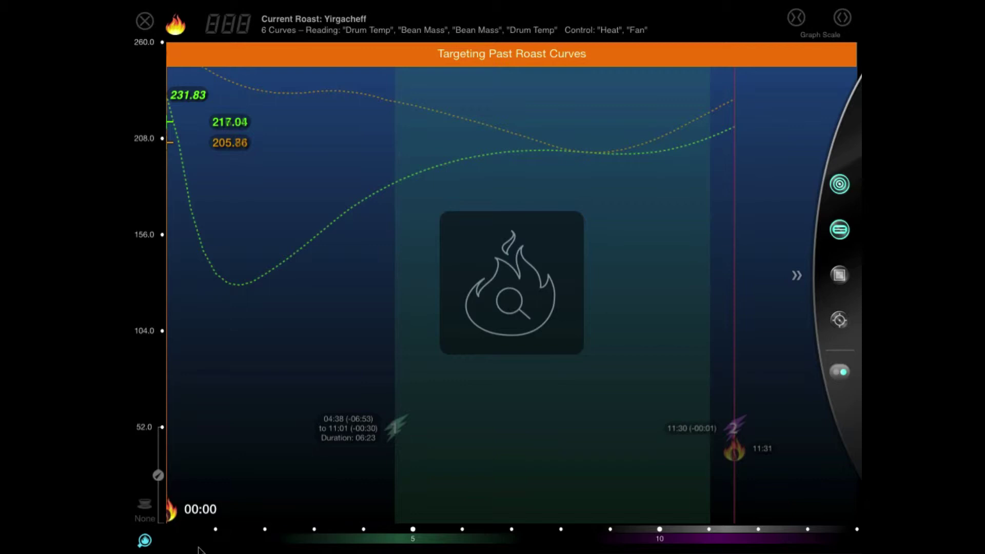
# Scrub through the past roasts along the time axis and settle on the five-star Yirgacheff roast, 9 of 12.
pyautogui.moveTo(188, 536); pyautogui.dragTo(678, 533)
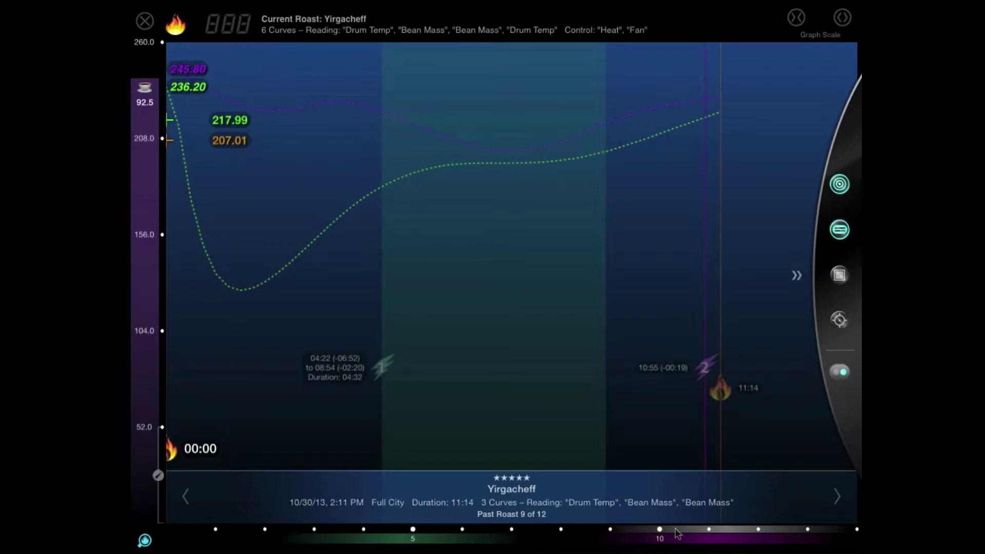
pyautogui.click(678, 533)
pyautogui.click(660, 530)
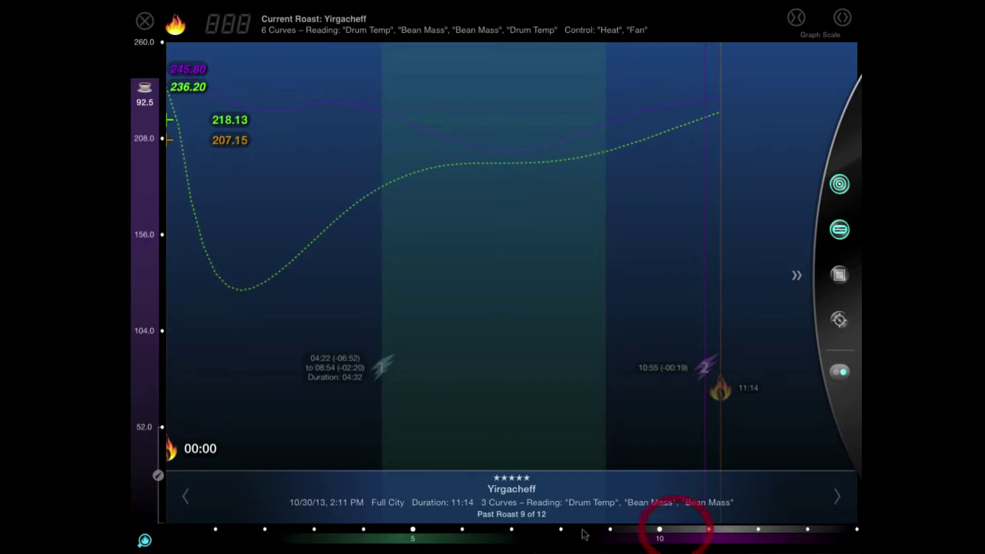
# Keep the past roast browser open, step to roasts 10 and 11, return to roast 9 and hide the browser.
pyautogui.click(145, 541)
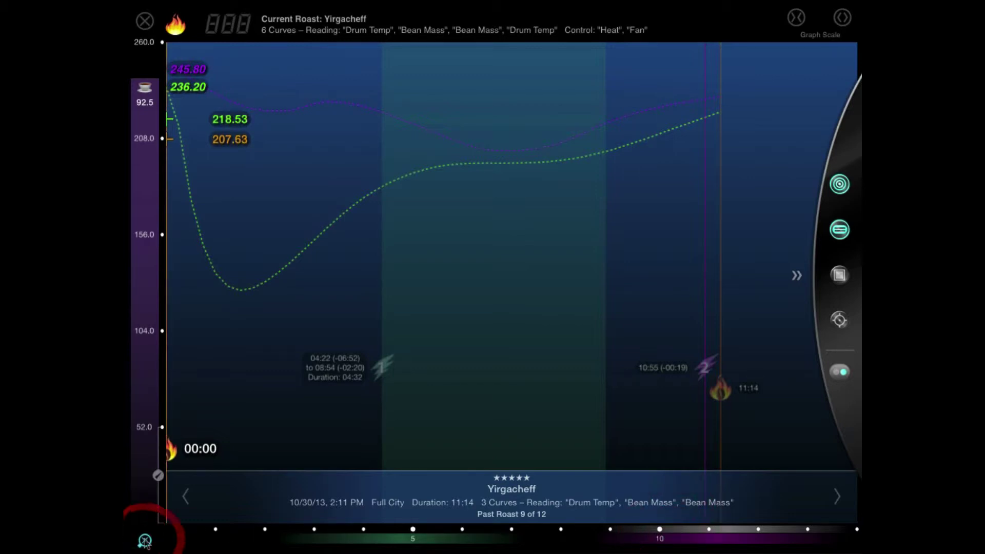
pyautogui.click(837, 497)
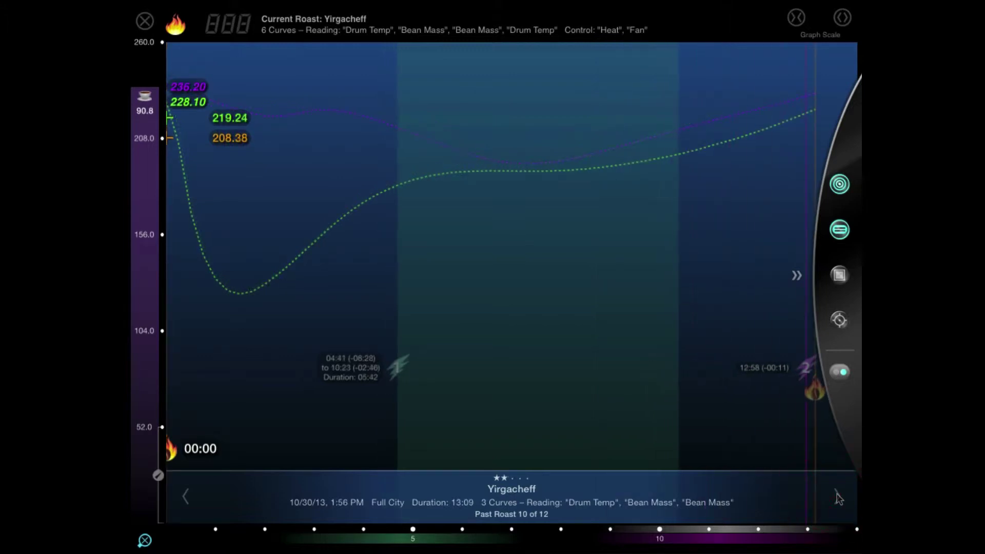
pyautogui.click(838, 497)
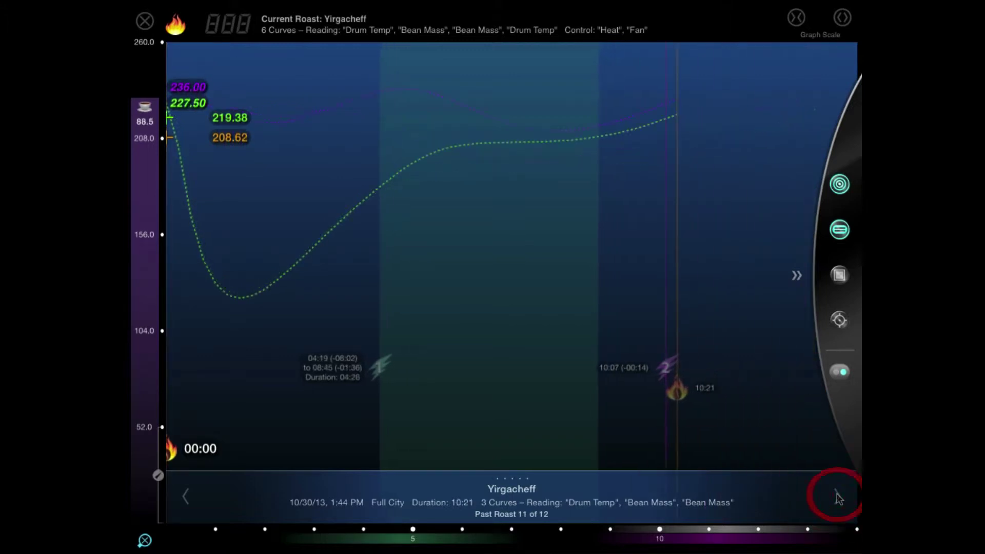
pyautogui.click(186, 497)
pyautogui.click(187, 496)
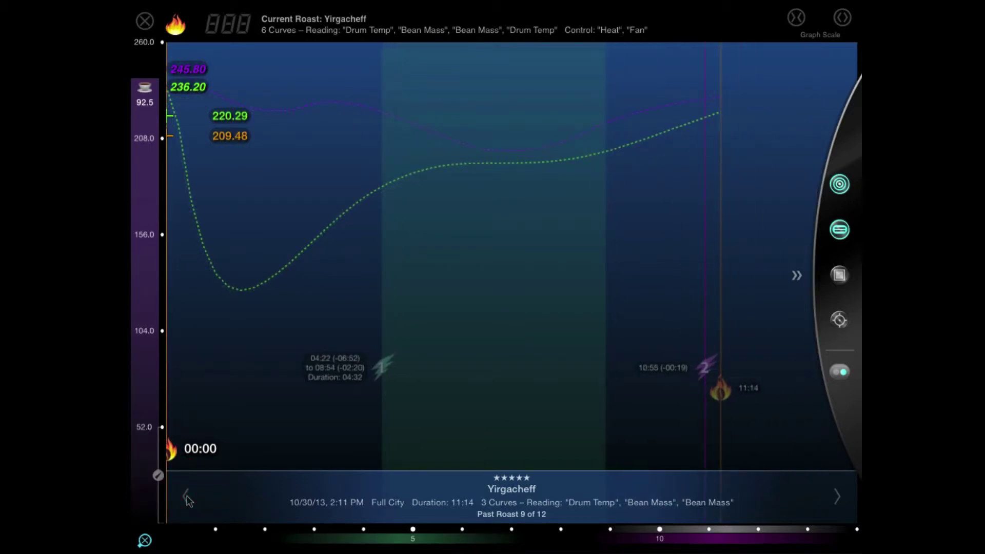
pyautogui.click(145, 540)
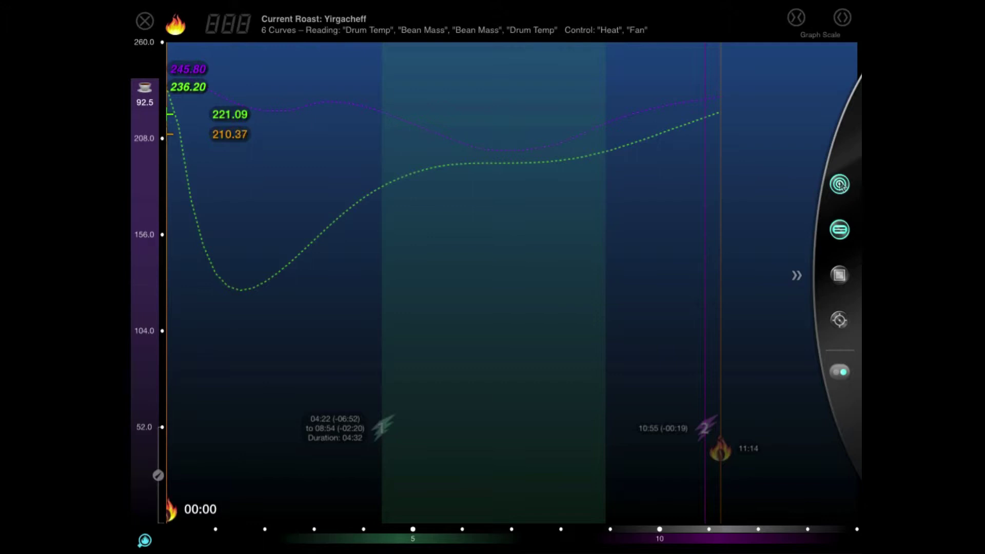
# Set the target mode to profile/program curves and start the roast.
pyautogui.click(840, 184)
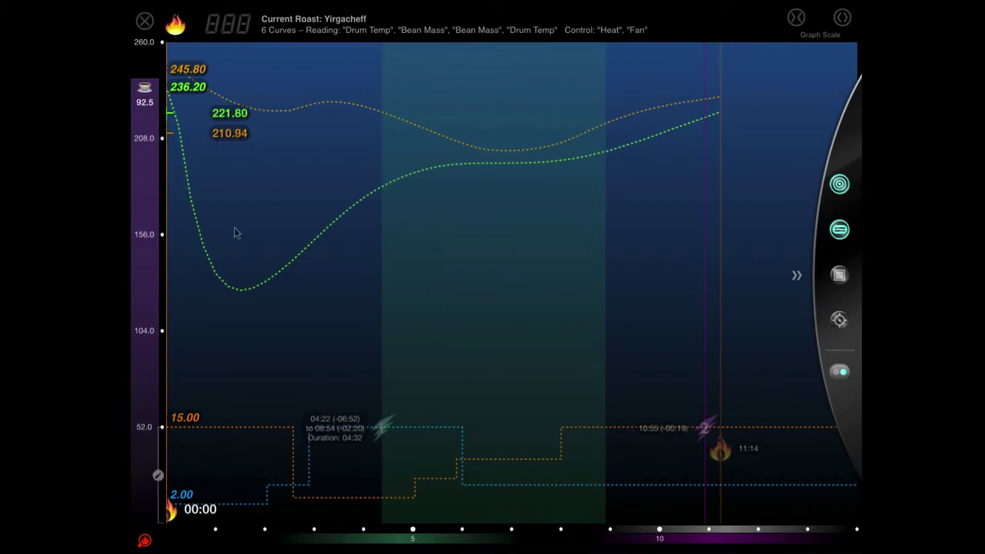
pyautogui.click(840, 315)
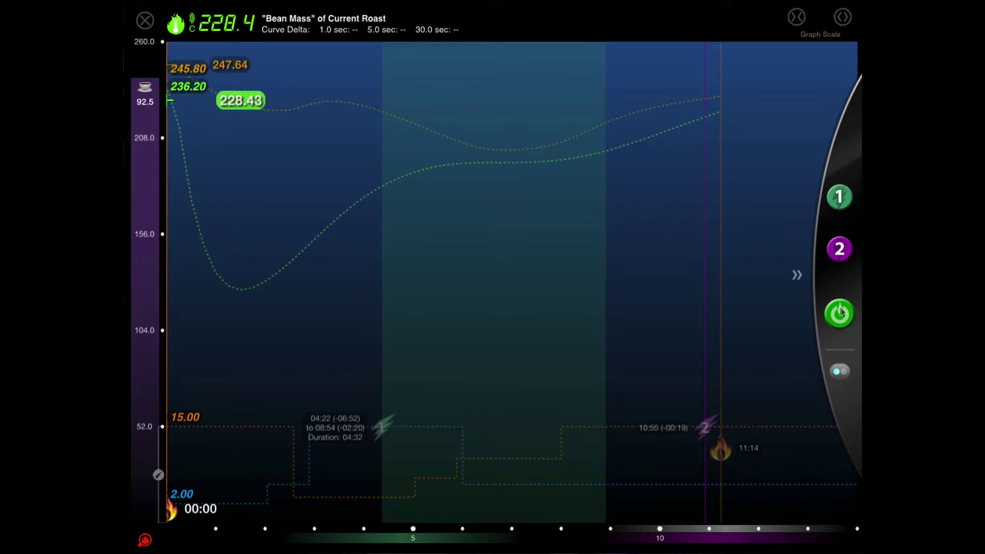
pyautogui.click(841, 313)
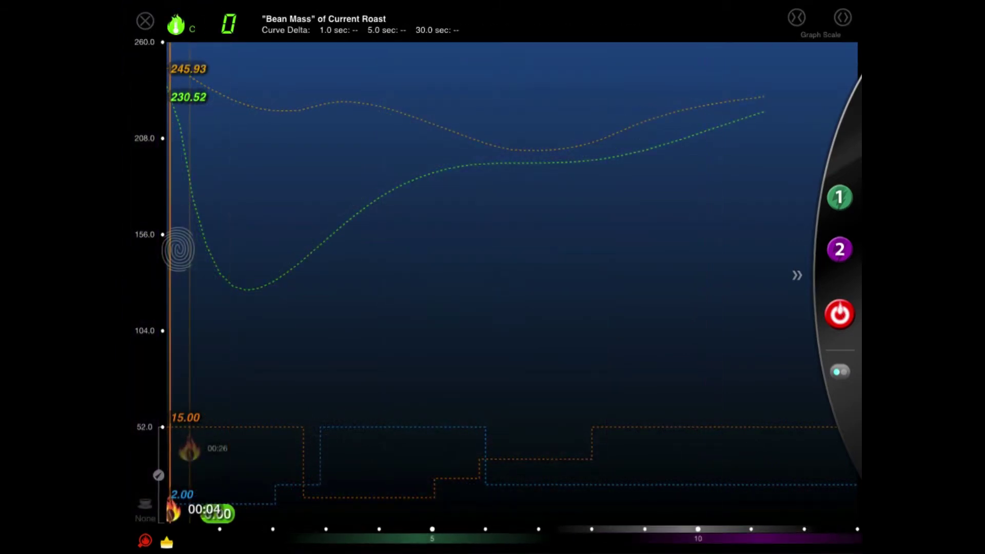
# Create a node with level 235 and automatic time in the current roast's Bean Mass curve.
pyautogui.click(230, 24)
pyautogui.click(312, 166)
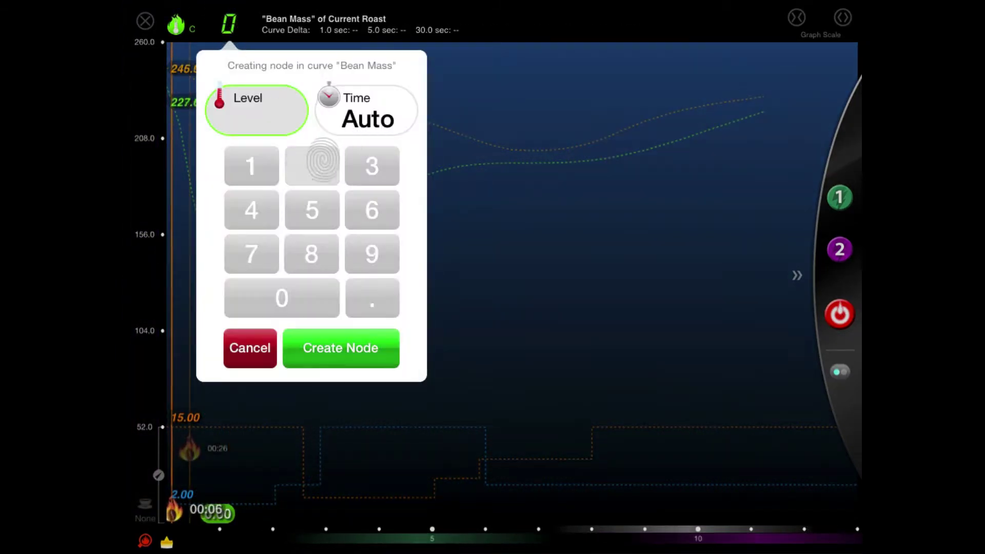
pyautogui.click(372, 166)
pyautogui.click(312, 209)
pyautogui.click(355, 365)
# Switch to the Drum Temp curve and create a node with level 244 and automatic time.
pyautogui.click(180, 216)
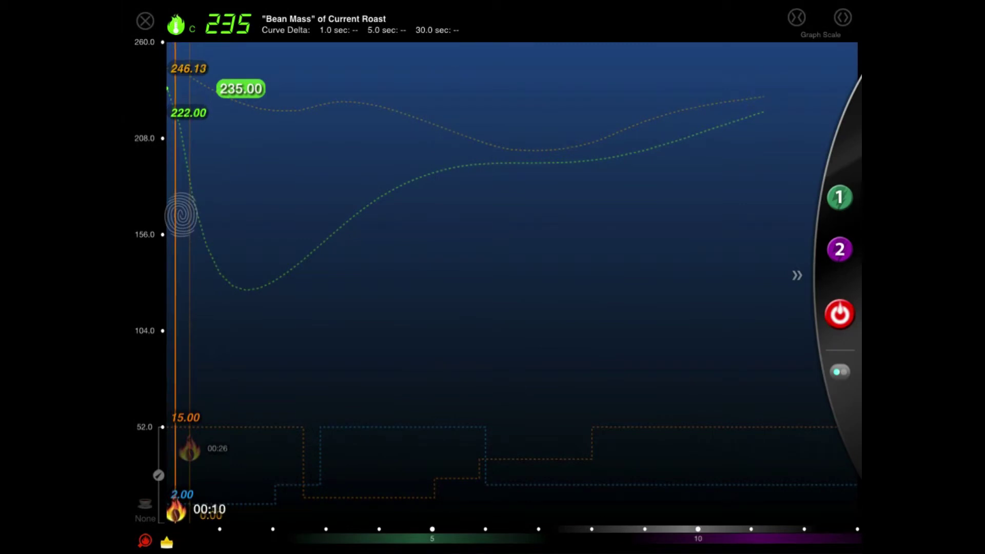
pyautogui.click(228, 23)
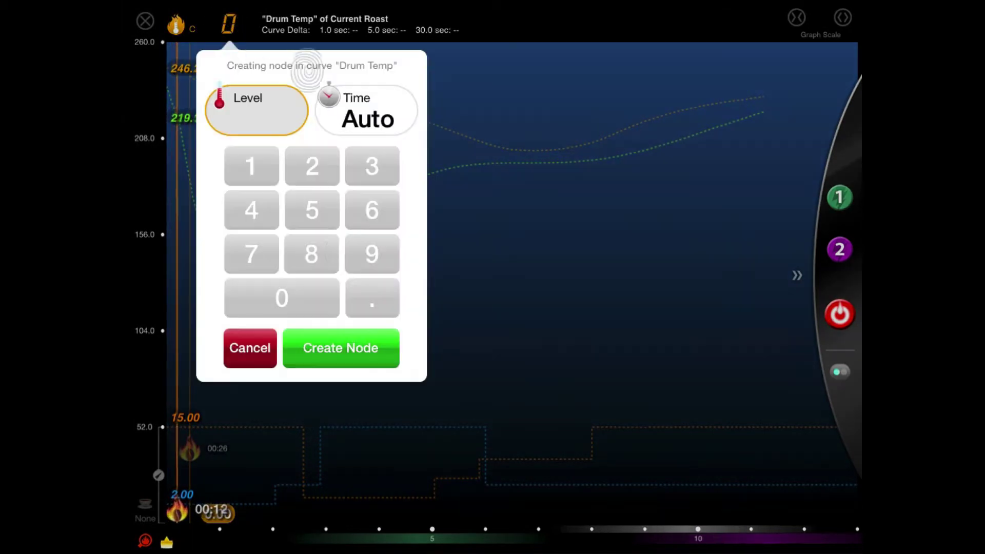
pyautogui.click(312, 165)
pyautogui.click(251, 210)
pyautogui.click(251, 209)
pyautogui.click(395, 362)
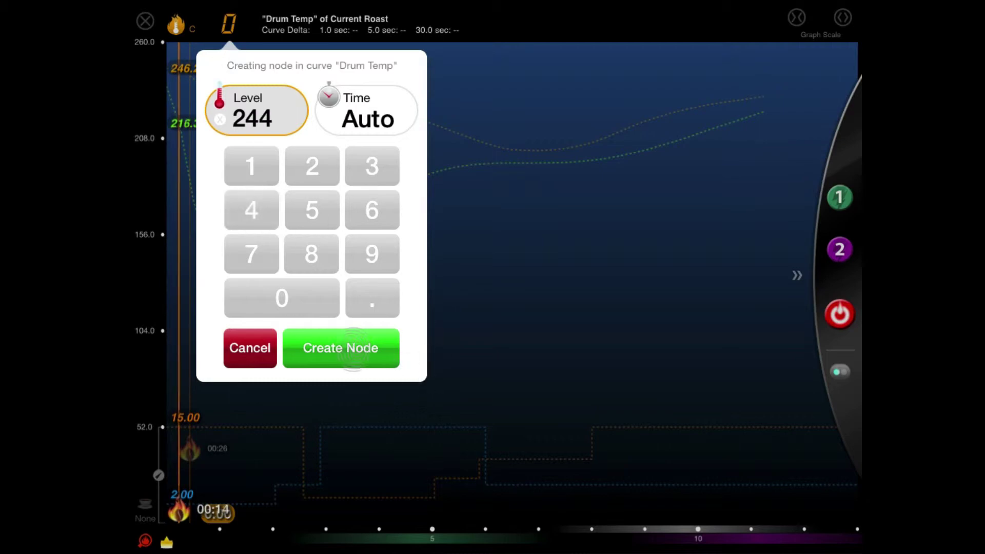
pyautogui.click(222, 217)
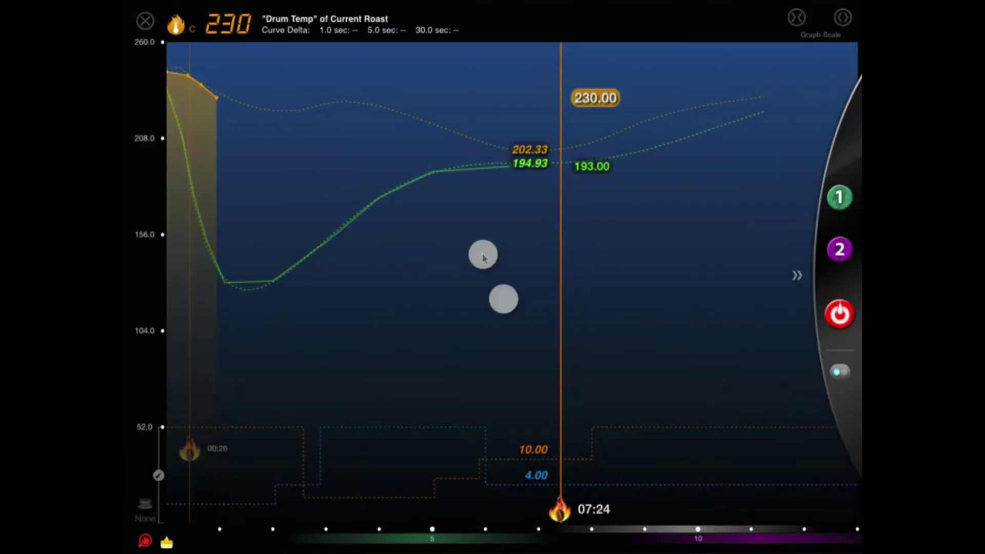
# Select the current roast's primary Bean Mass curve from the curve list.
pyautogui.click(484, 260)
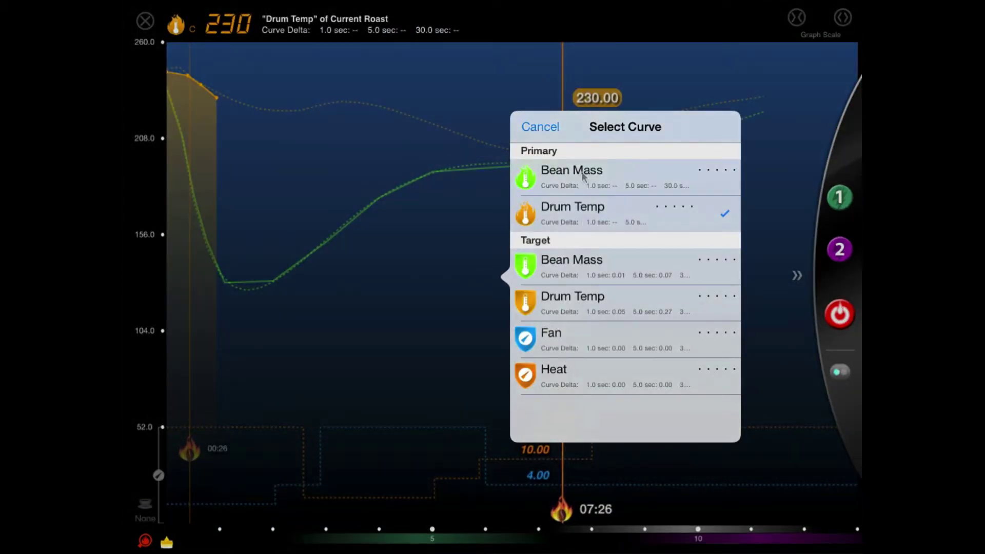
pyautogui.click(585, 177)
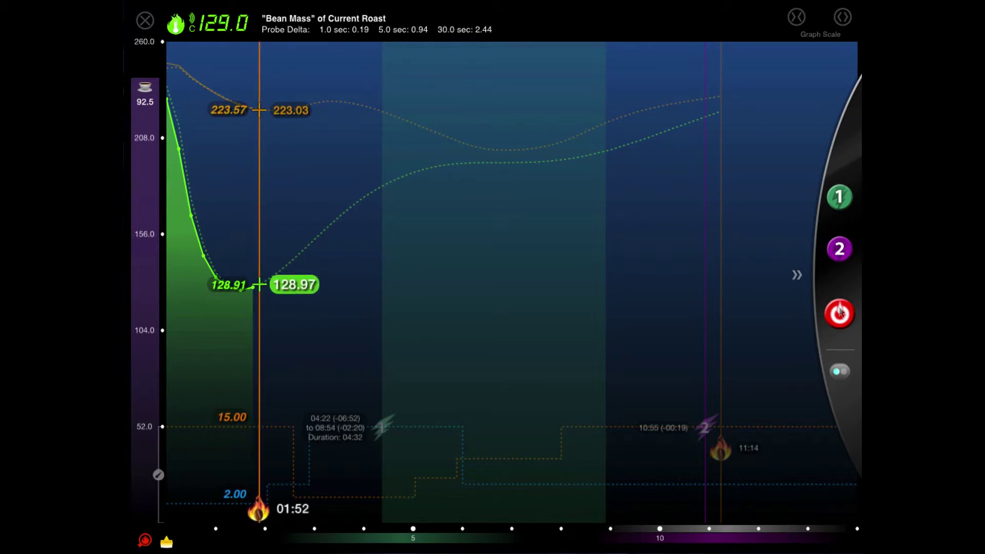
pyautogui.click(840, 311)
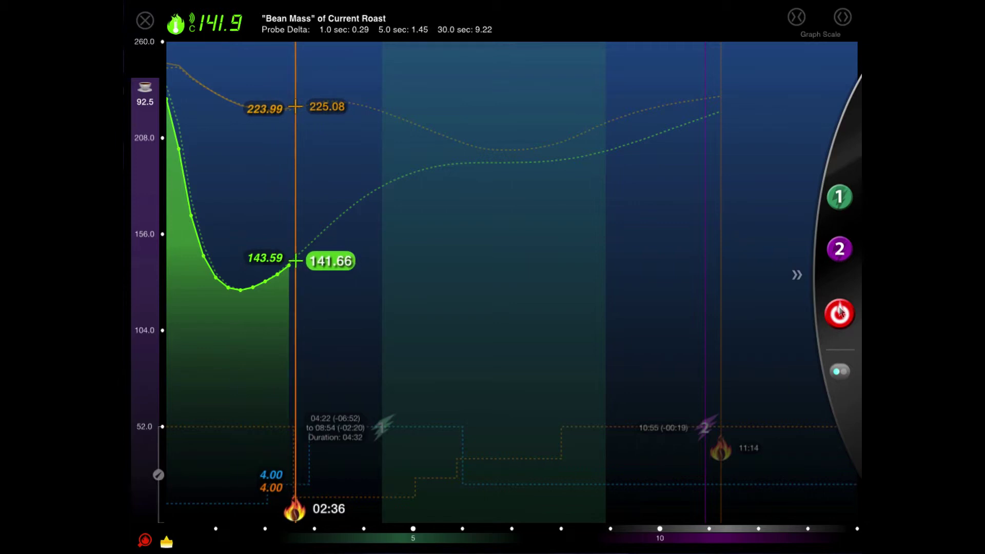
pyautogui.click(840, 312)
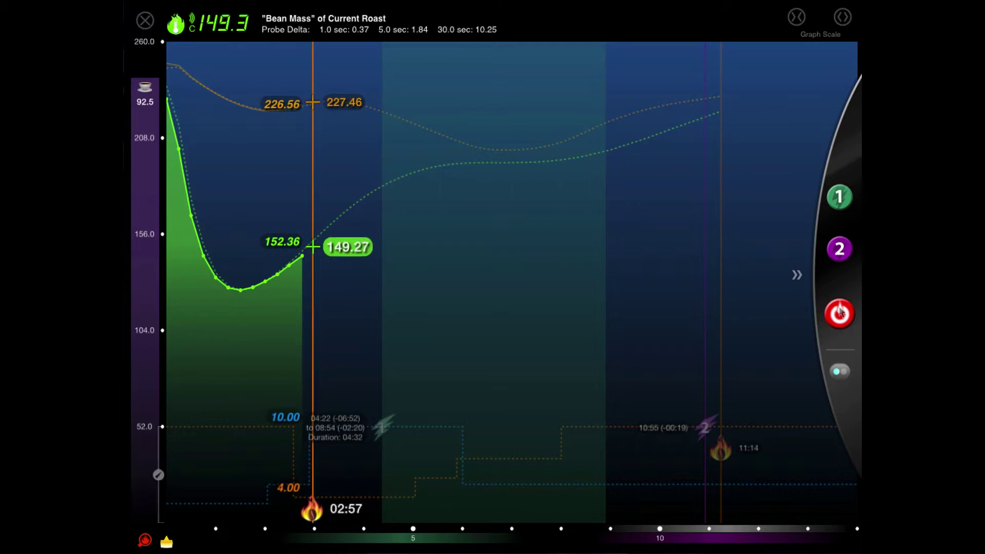
pyautogui.click(840, 312)
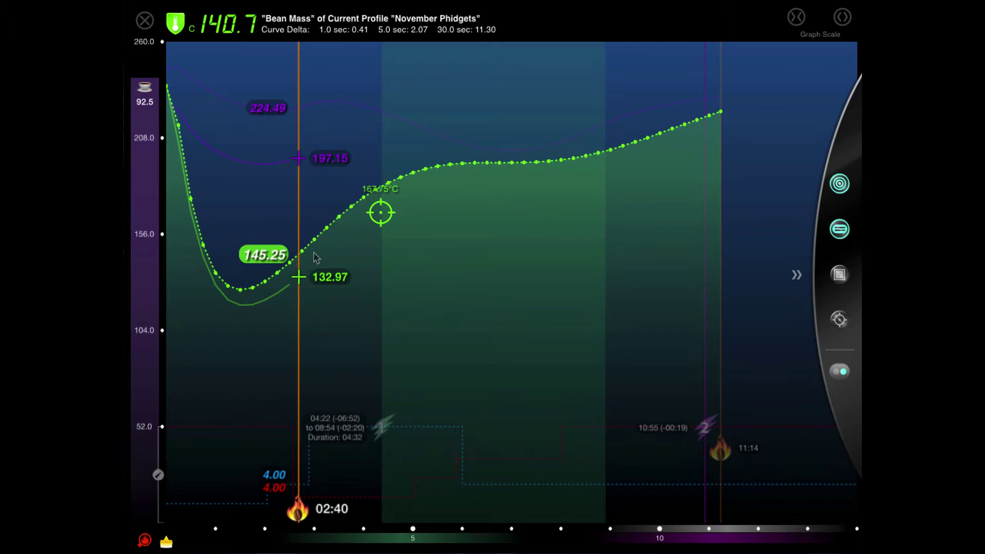
# Alternate the selected curve between Bean Mass of the current roast and of the November Phidgets profile, ending on the current roast.
pyautogui.click(274, 331)
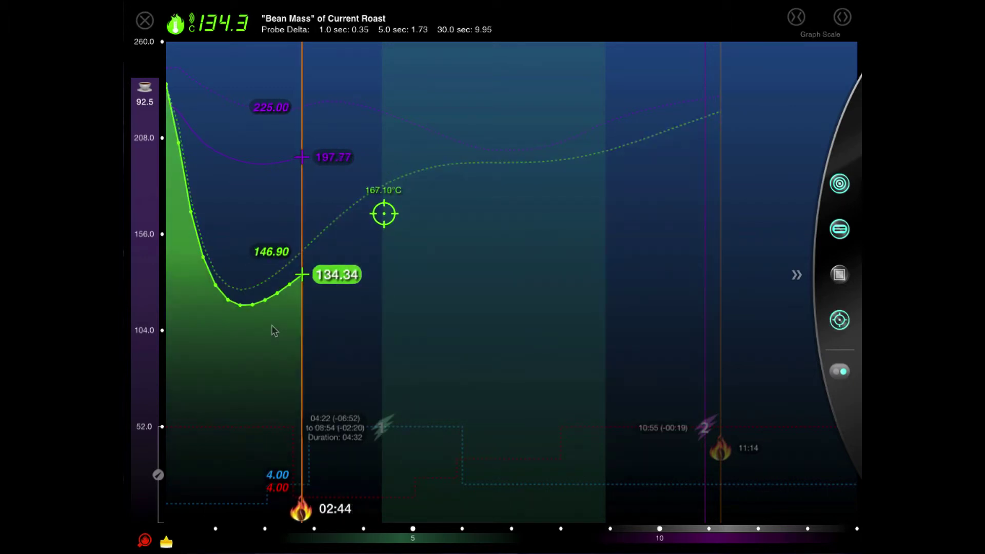
pyautogui.click(322, 241)
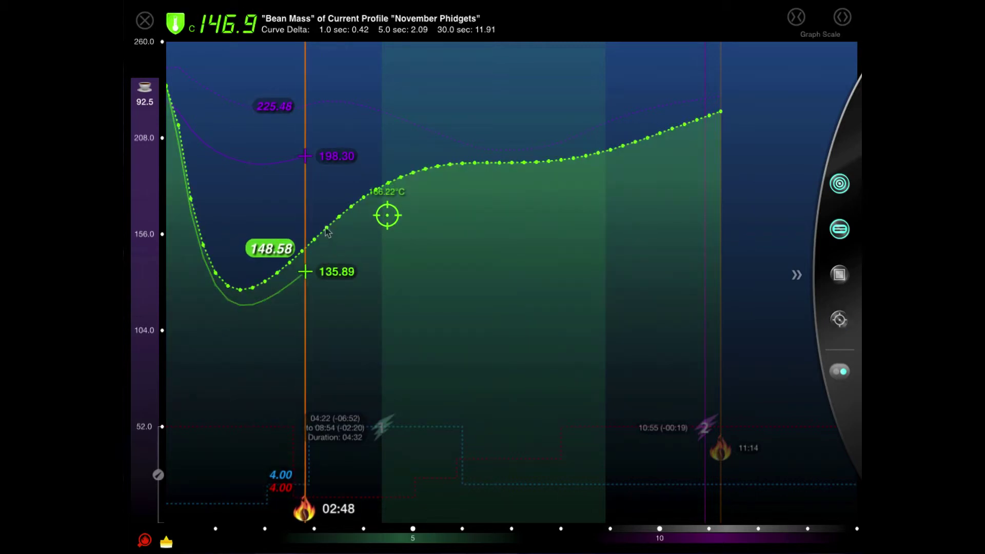
pyautogui.click(326, 228)
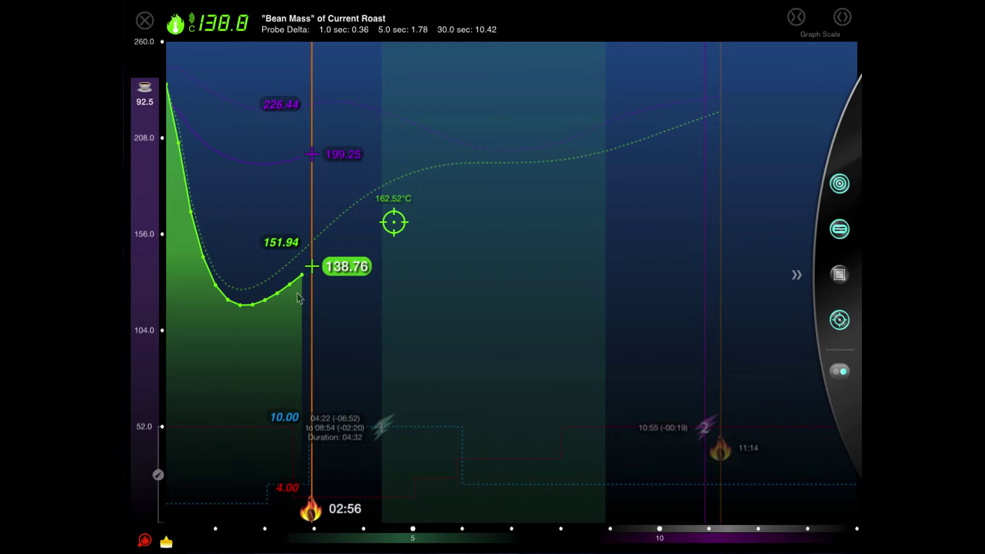
# Bring up the analysis controls beside the graph and turn on the temperature projection.
pyautogui.click(839, 371)
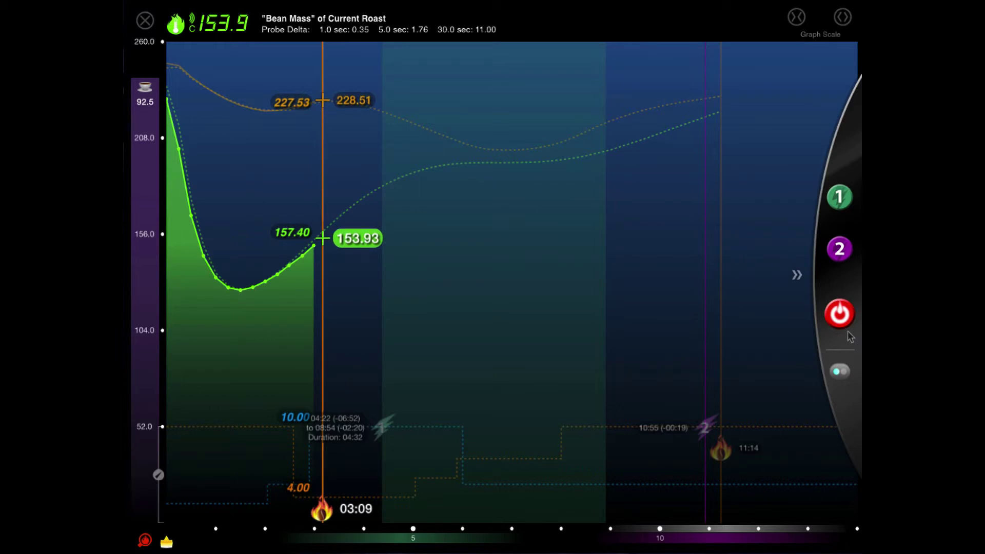
pyautogui.click(840, 370)
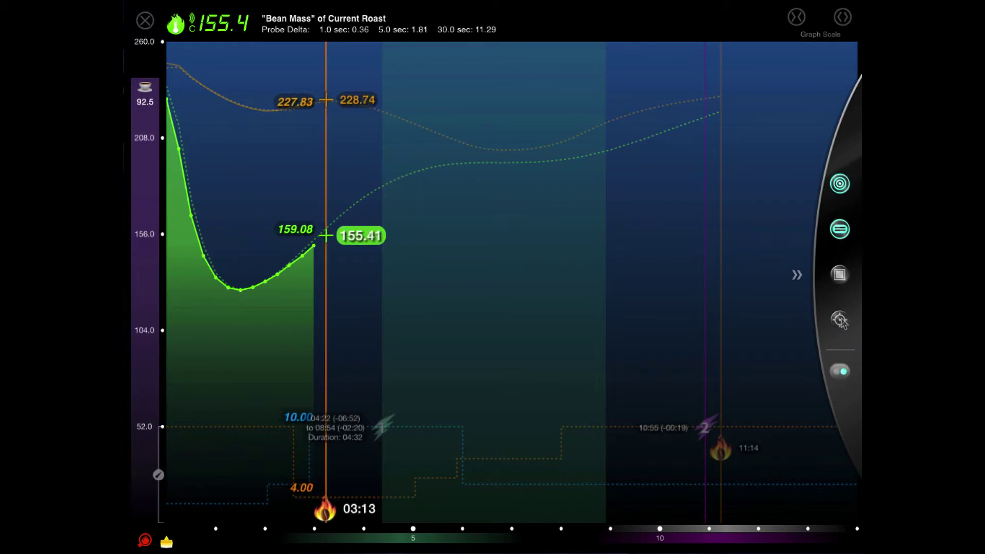
pyautogui.click(841, 319)
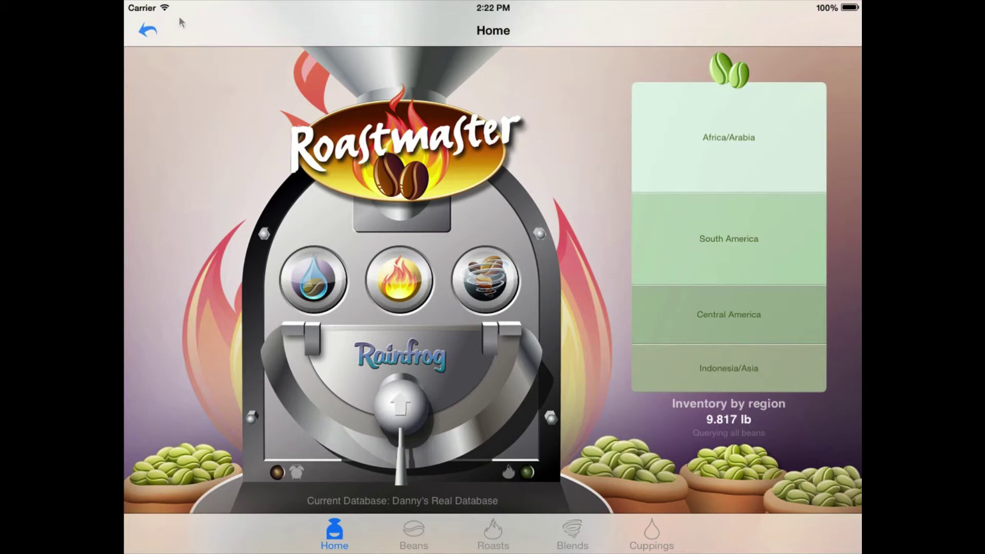
# Open the preferences from the utilities list and look through the Roasting Console, Sound and Roast Analyzer settings.
pyautogui.click(148, 32)
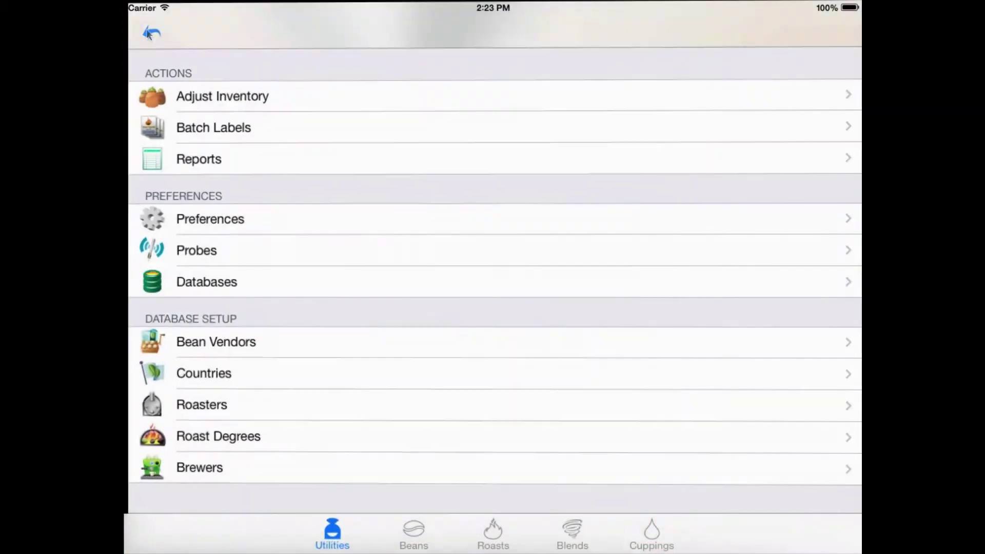
pyautogui.click(423, 218)
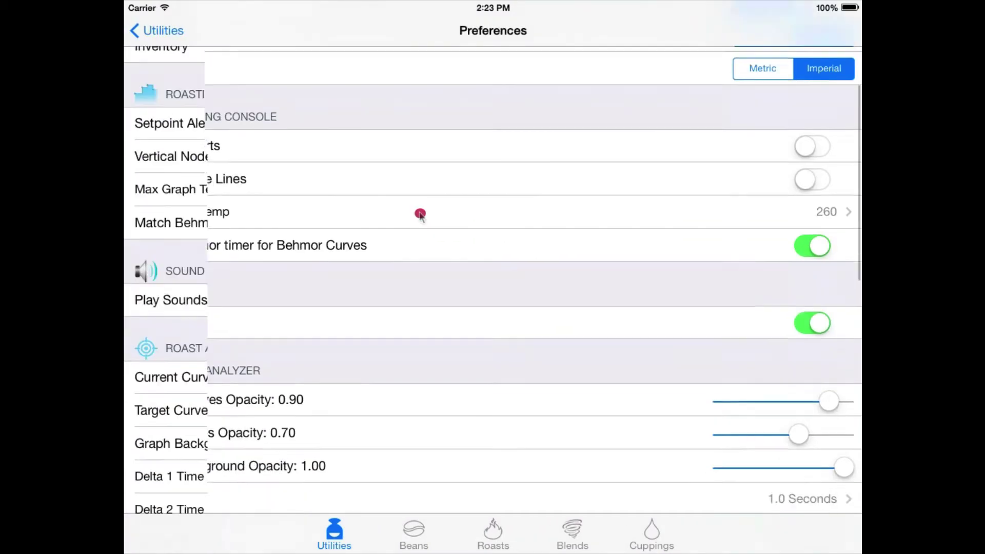
pyautogui.moveTo(420, 214); pyautogui.dragTo(418, 48)
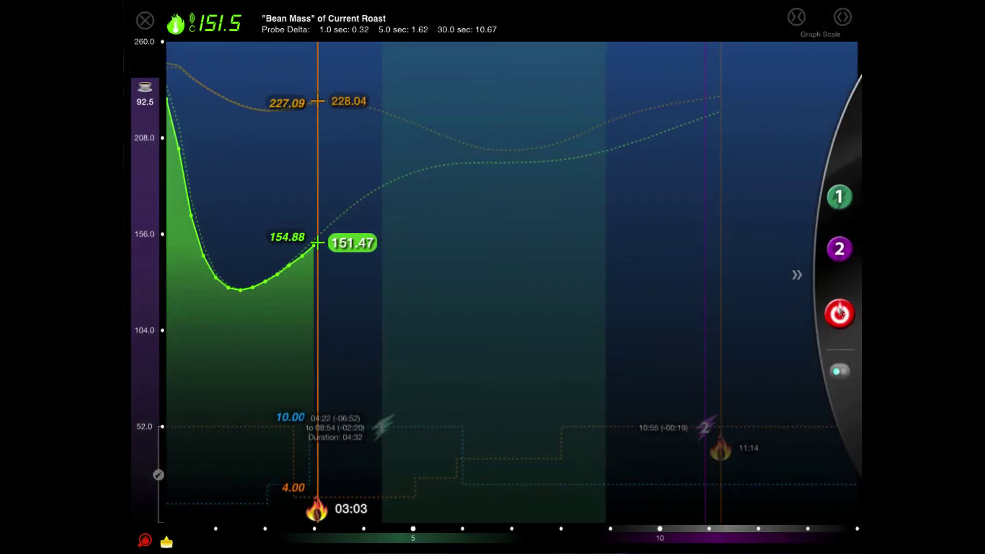
pyautogui.click(840, 312)
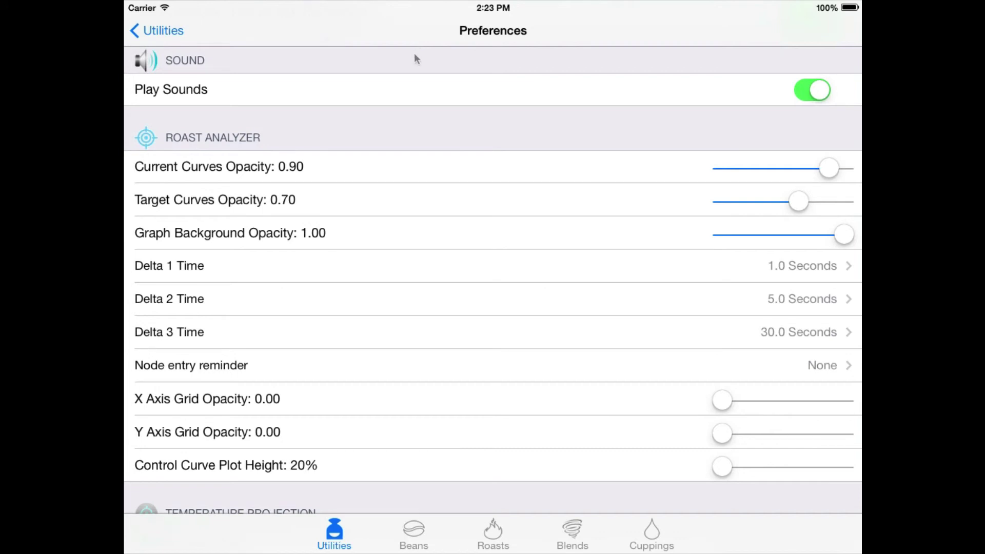
pyautogui.moveTo(415, 58); pyautogui.dragTo(397, 350)
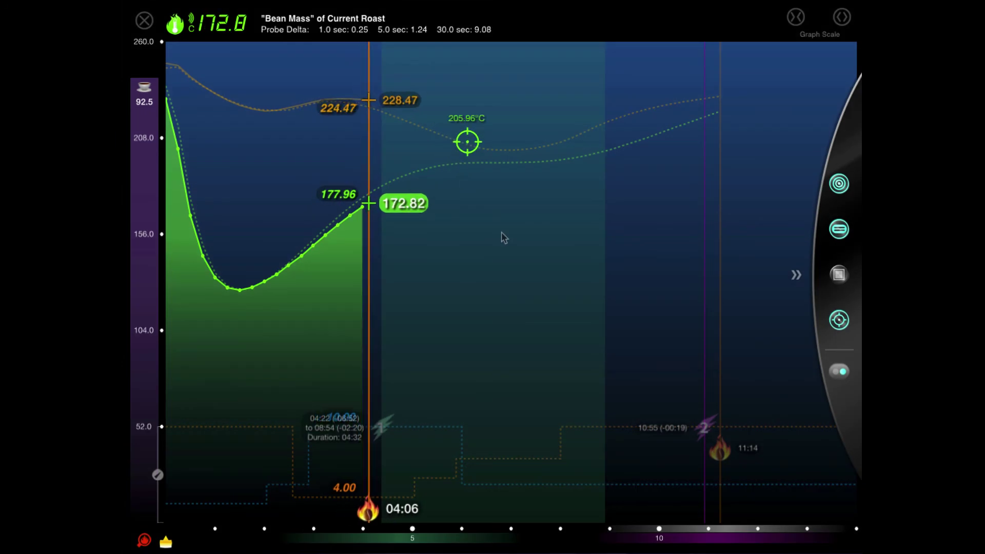
# Record the roast milestones: first crack from 04:25 to 09:32, second crack at 10:55, and the end of the roast.
pyautogui.click(836, 201)
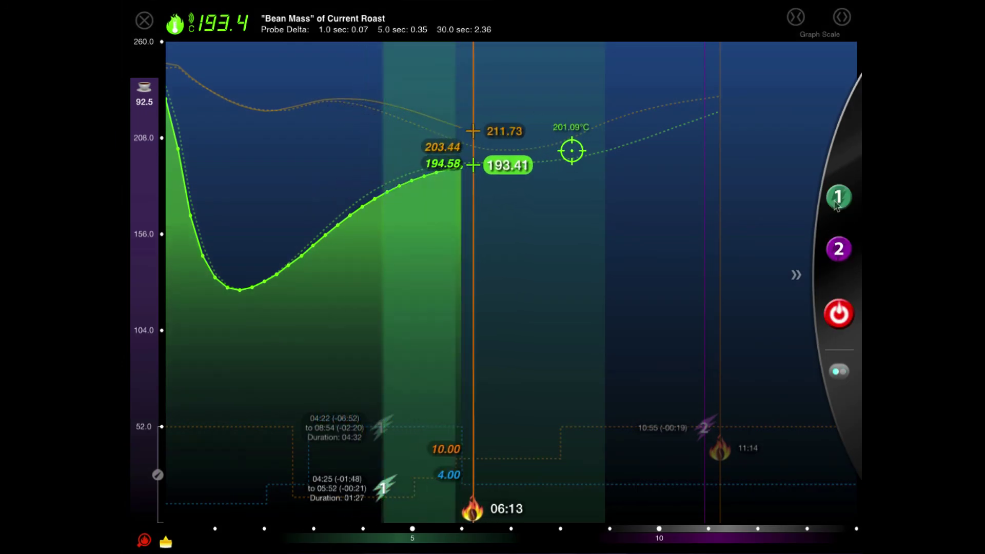
pyautogui.click(838, 200)
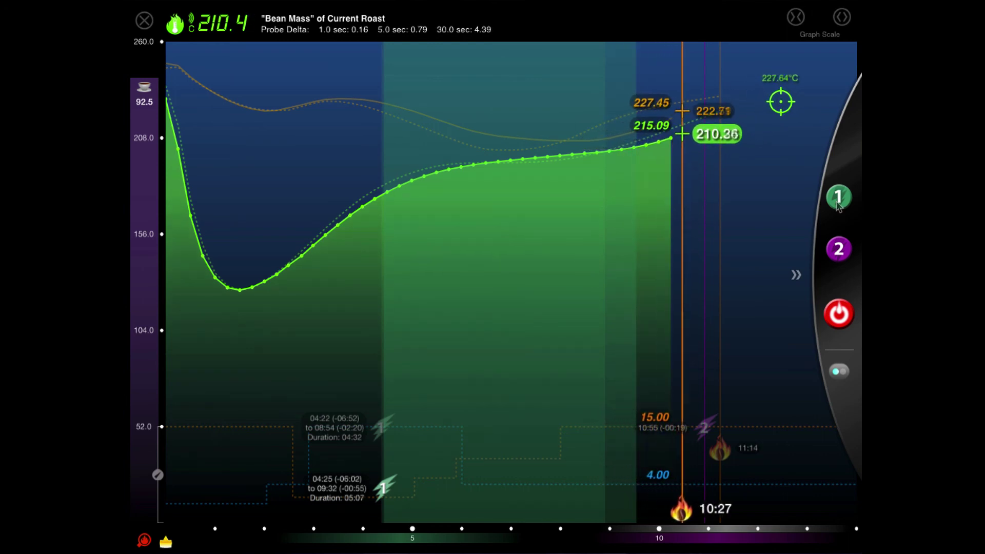
pyautogui.click(839, 250)
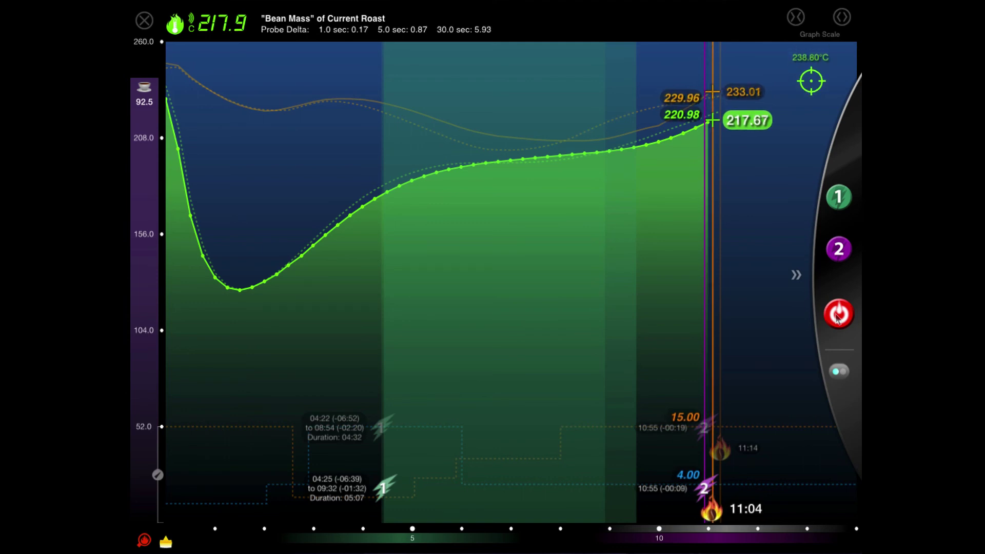
pyautogui.click(837, 315)
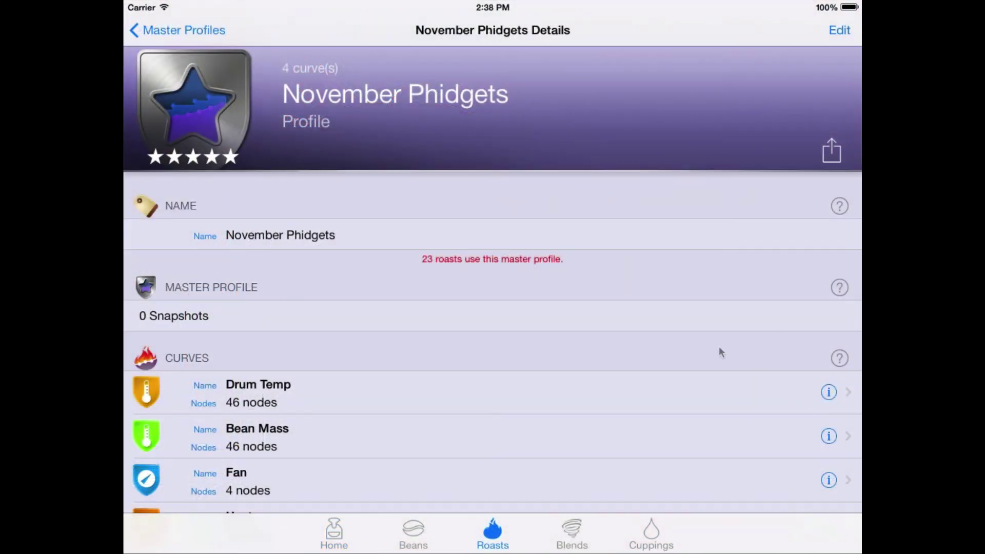
# Look over the November Phidgets profile's curves and start a new roast from the home screen.
pyautogui.moveTo(718, 346); pyautogui.dragTo(730, 170)
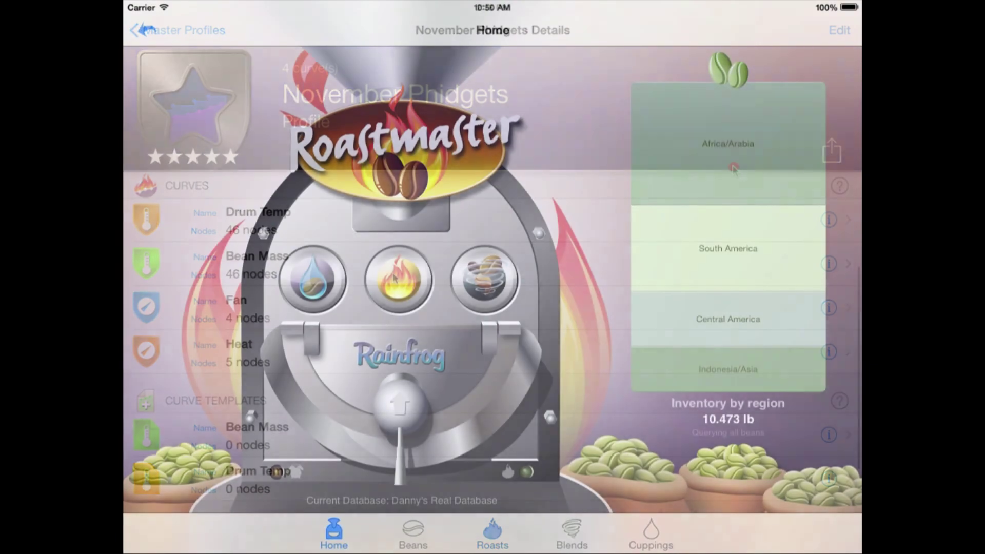
pyautogui.click(393, 278)
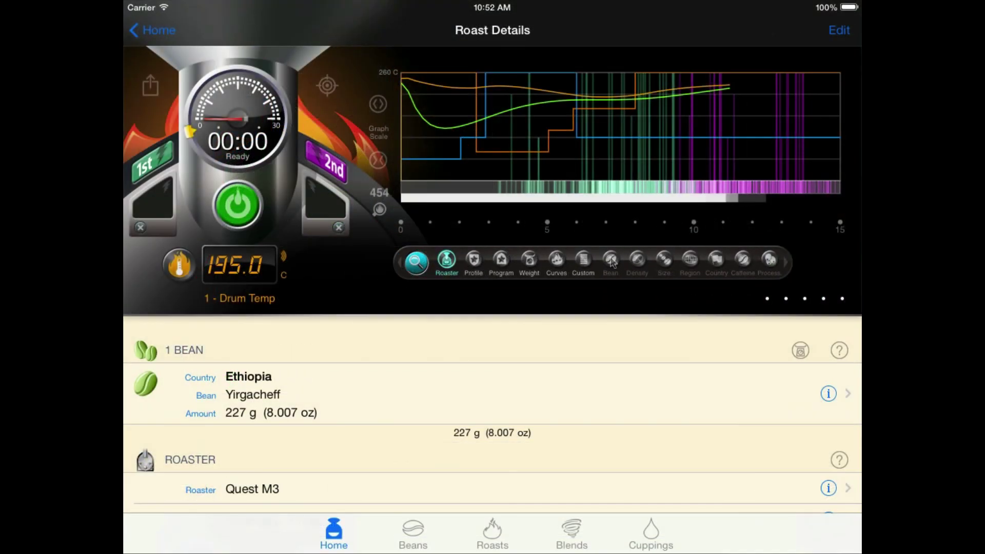
# Add the bean as a criterion for past-roast analysis and scrub through the past roasts to roast 9 of 12.
pyautogui.click(611, 260)
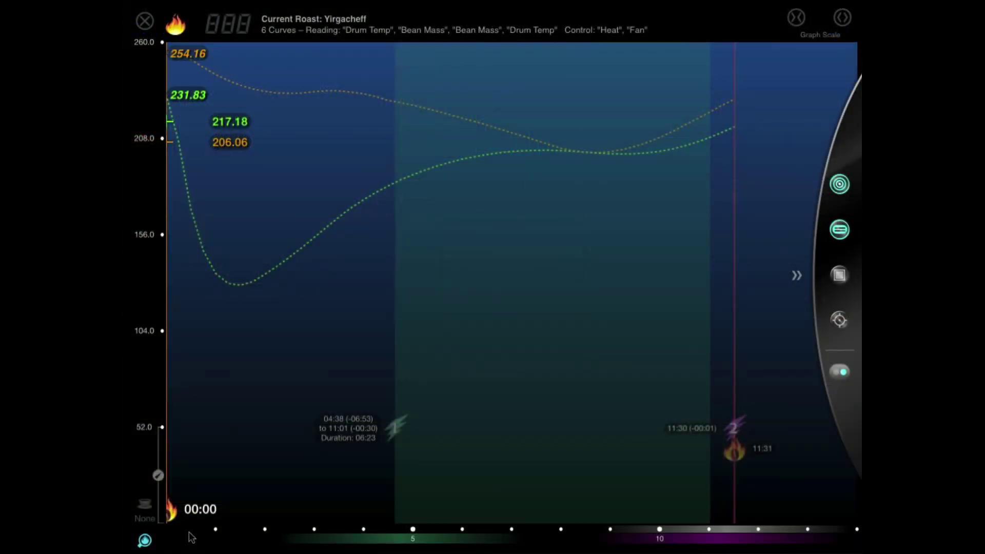
pyautogui.moveTo(192, 537); pyautogui.dragTo(677, 533)
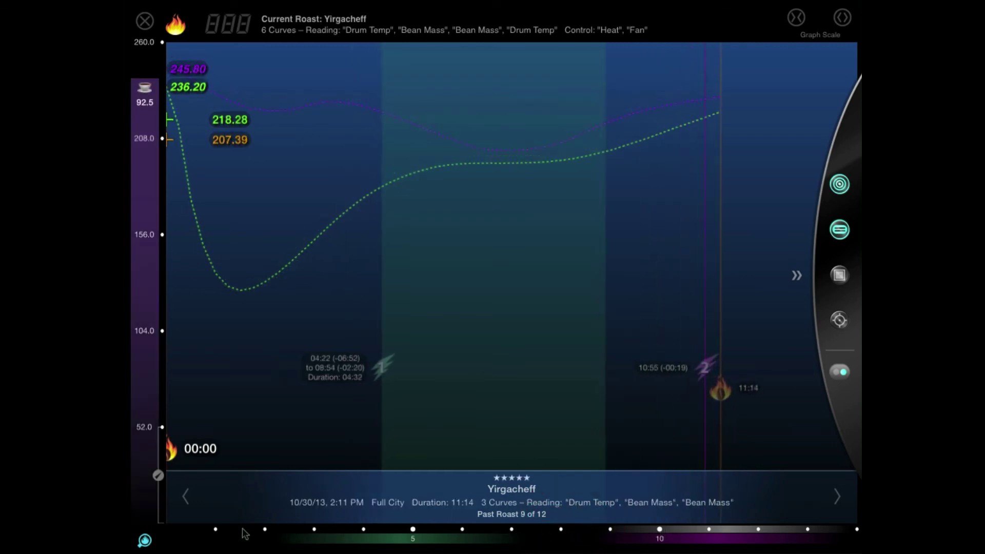
# Cycle the targeting mode through all curves and back to past roast curves.
pyautogui.click(839, 184)
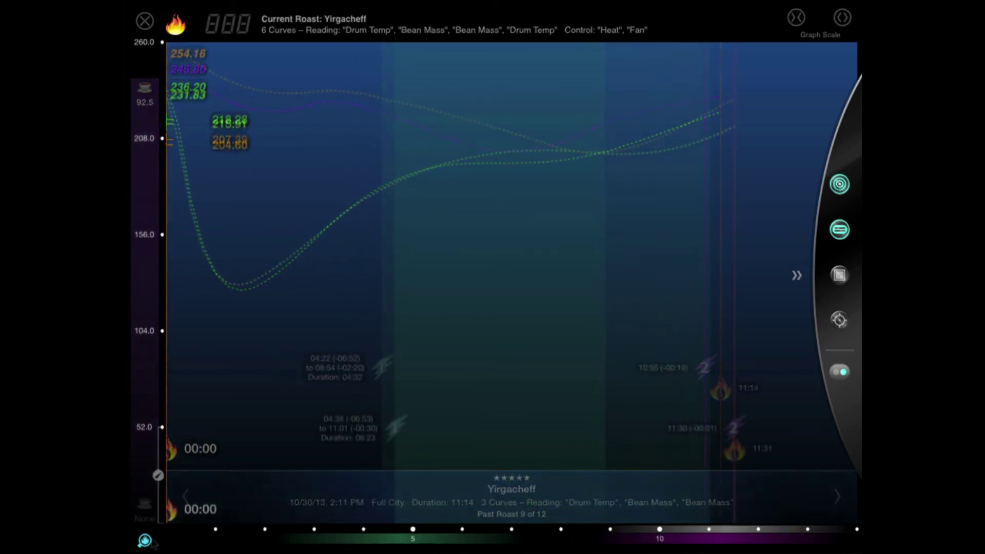
pyautogui.click(839, 184)
pyautogui.click(839, 184)
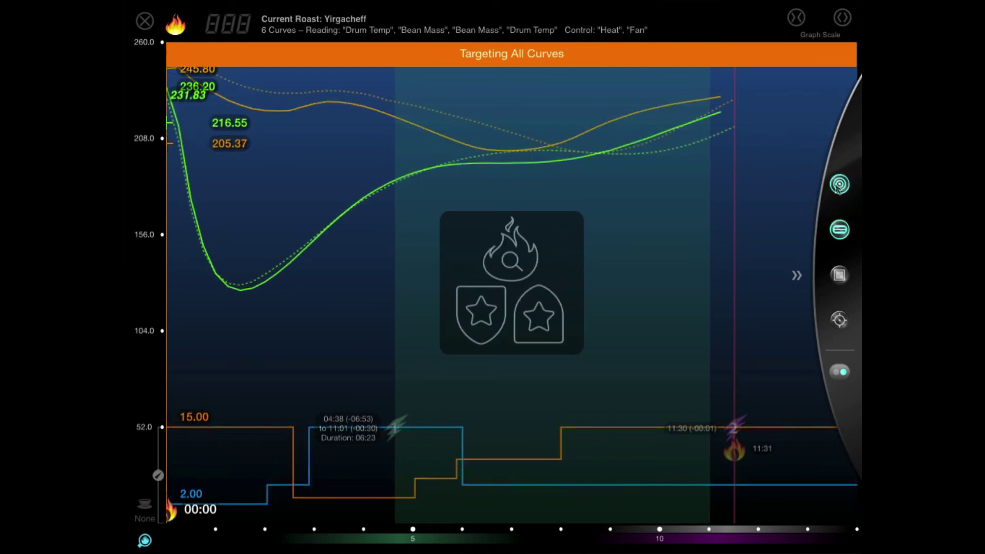
pyautogui.click(839, 185)
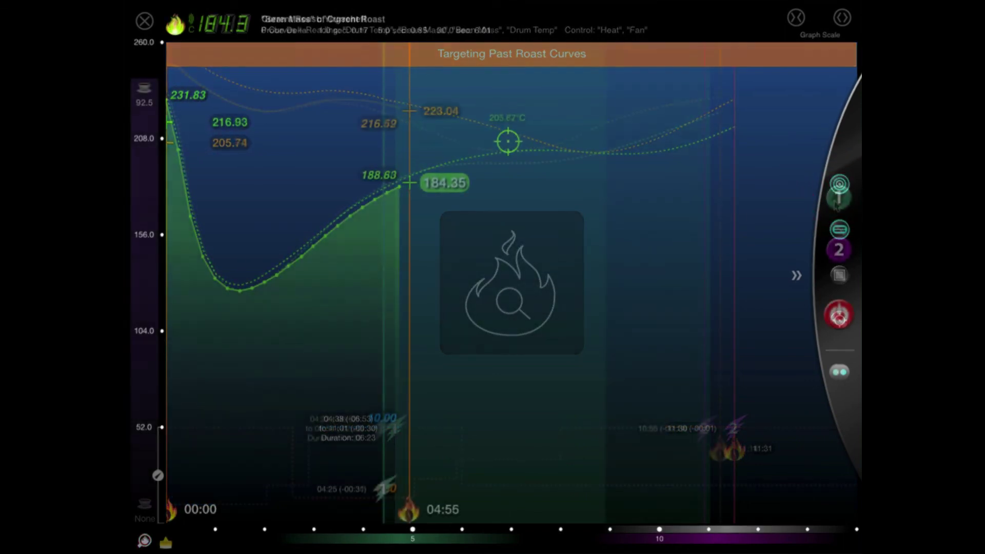